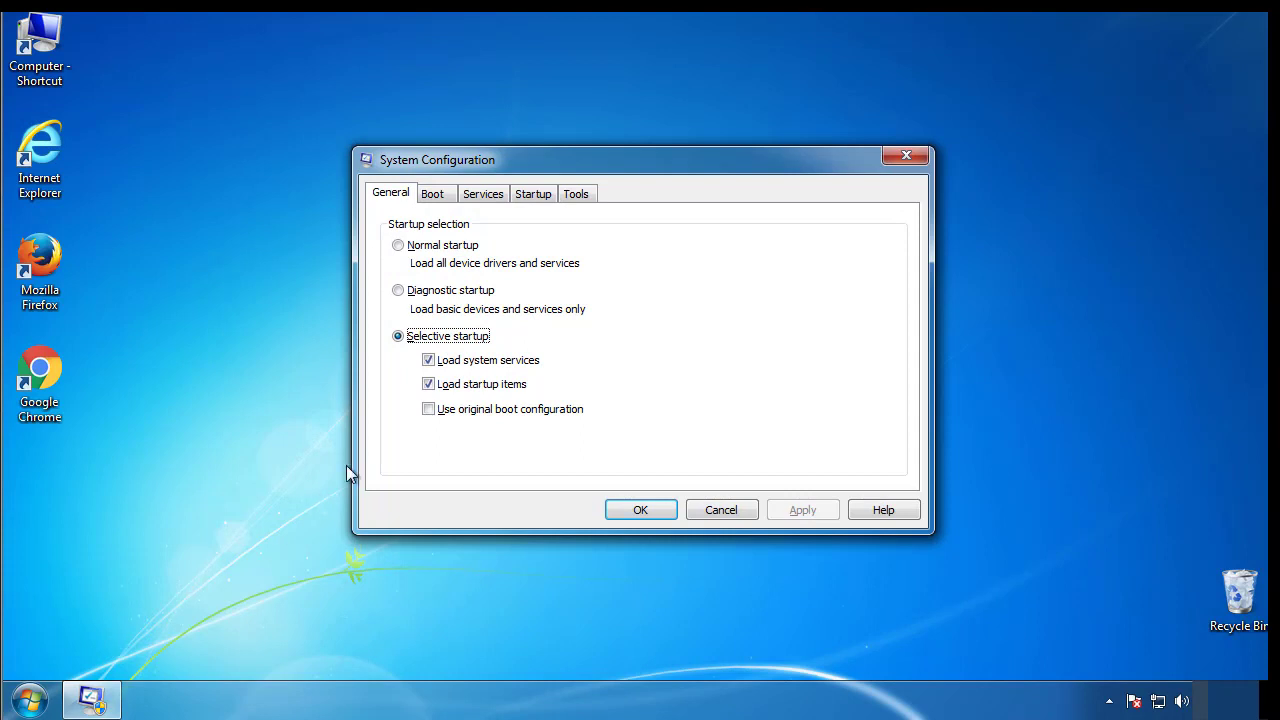
Enable Safe boot with the Minimal option, restart the computer, and dismiss the safe mode help window.
click(432, 196)
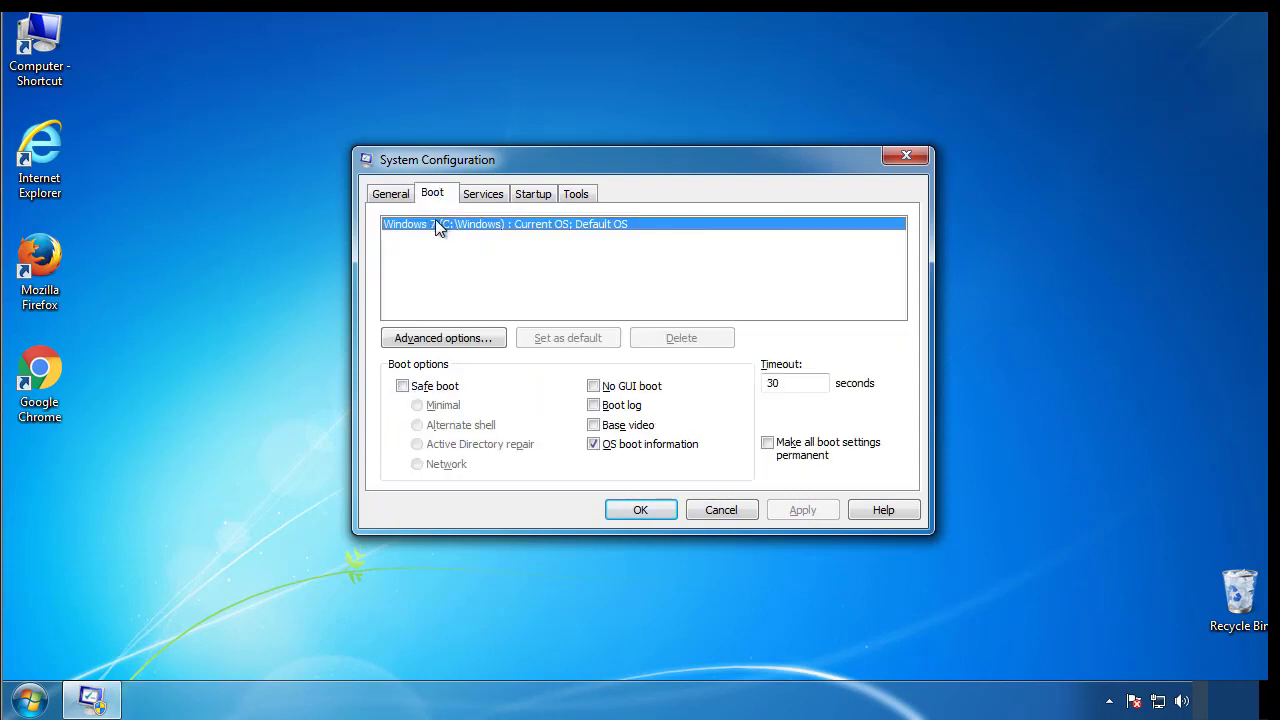
click(402, 386)
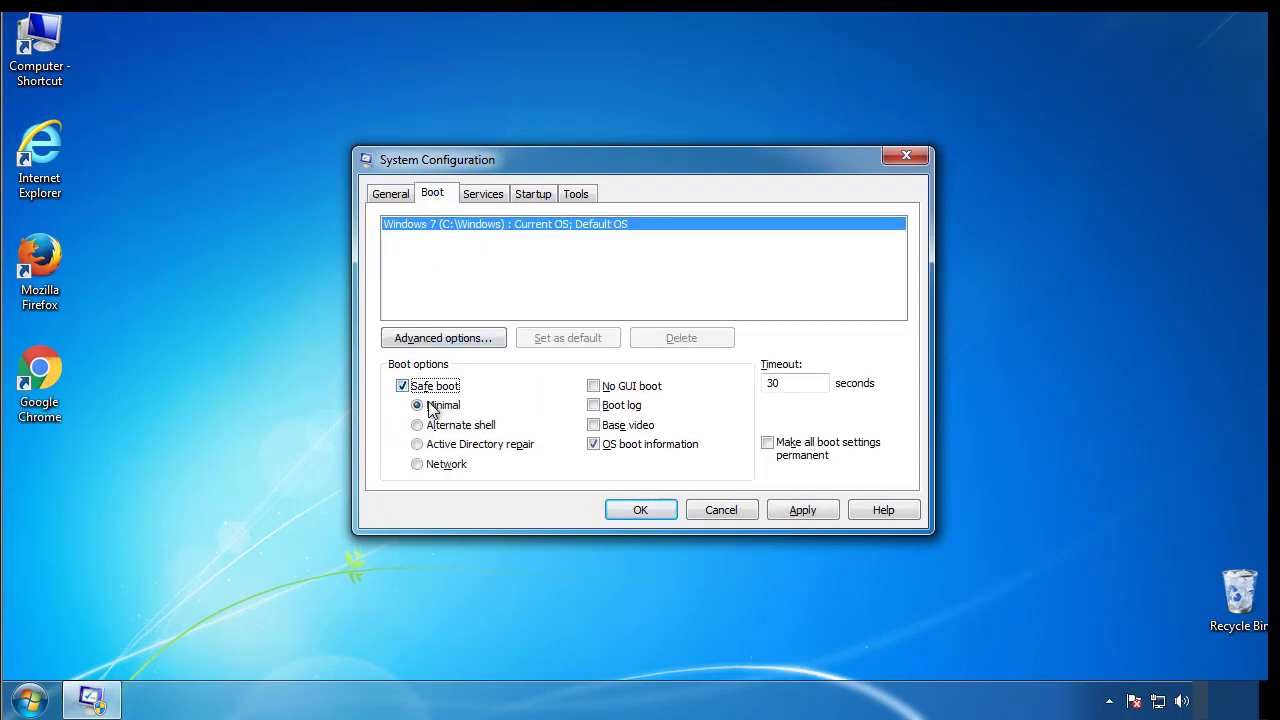
click(649, 510)
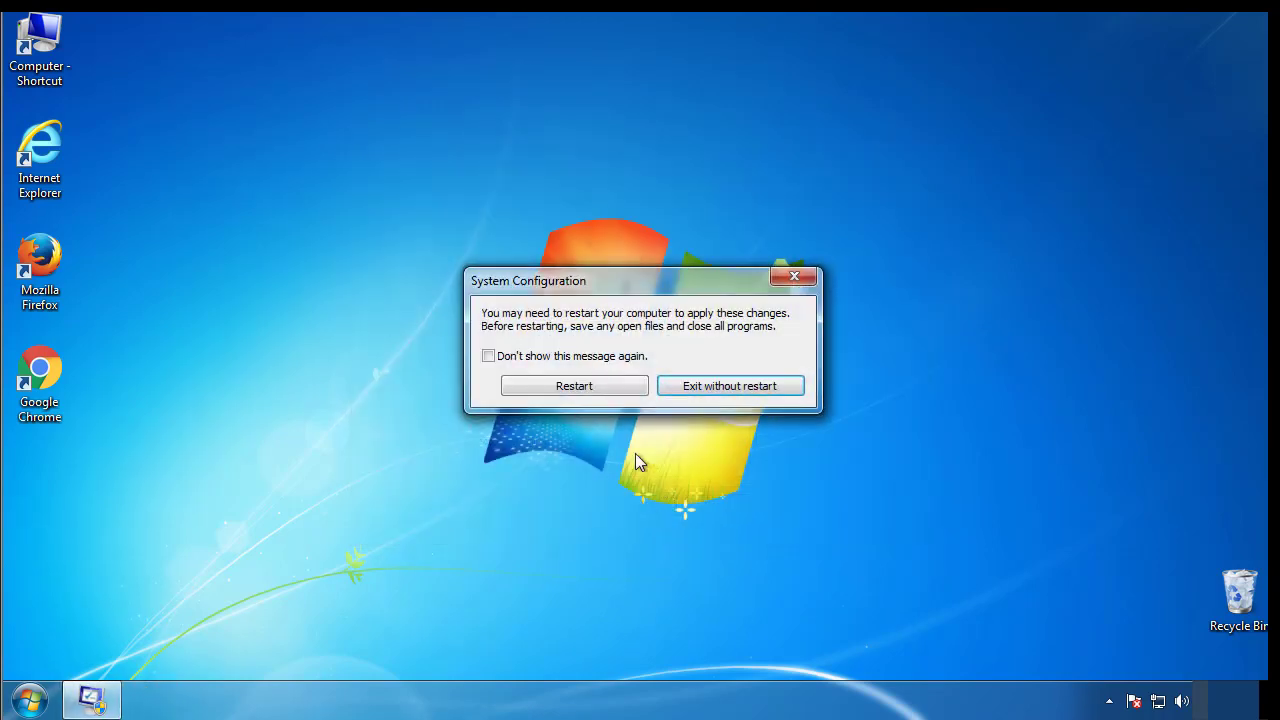
click(580, 385)
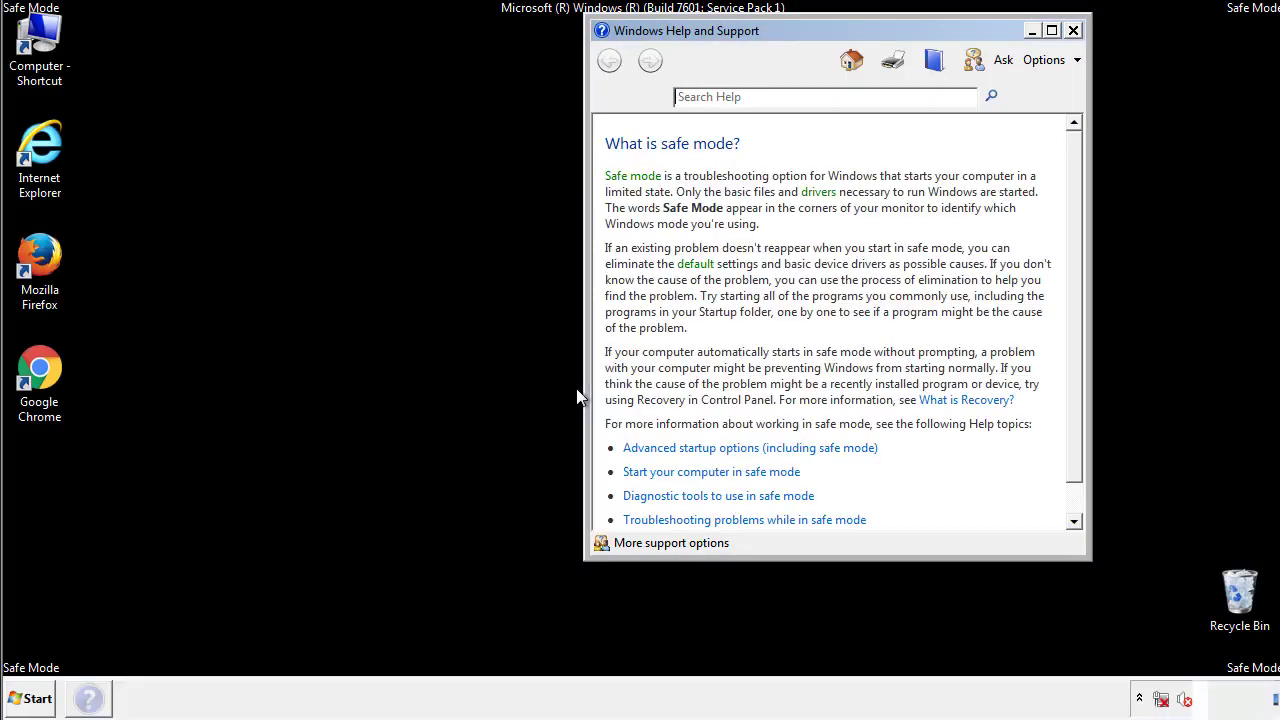
click(1072, 30)
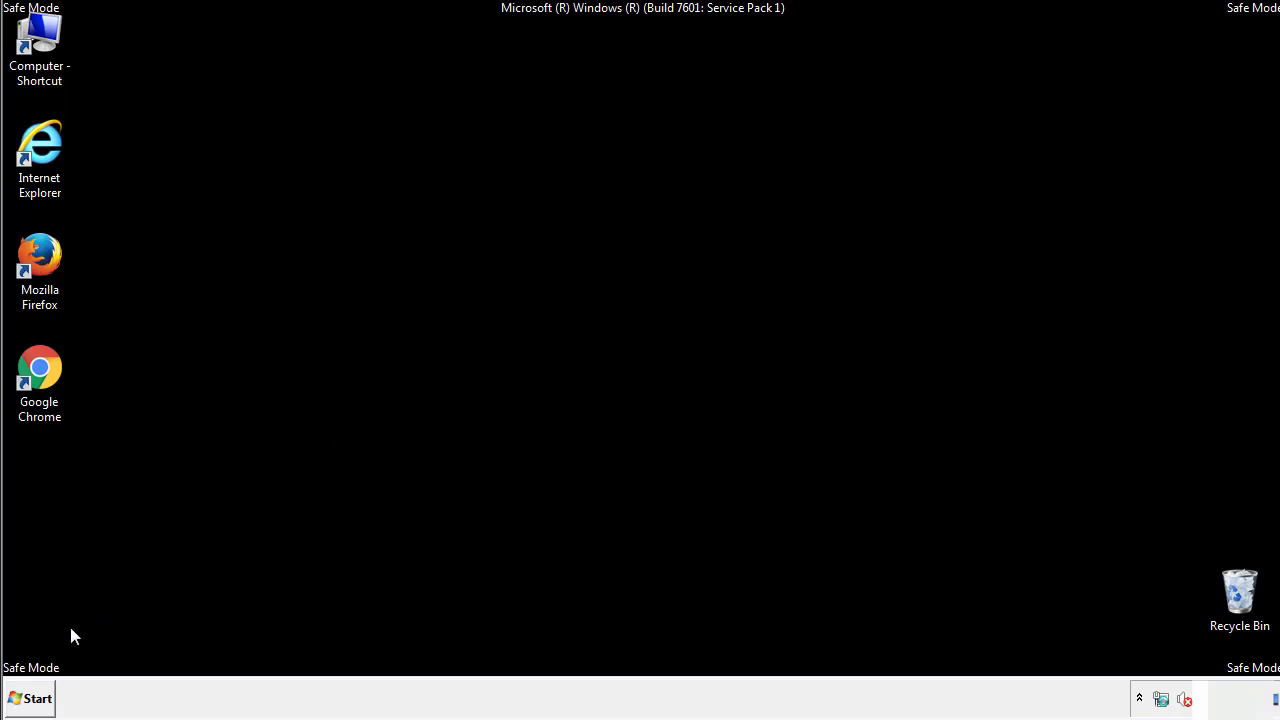
Open the Folder Options view settings from Control Panel, keep hidden files, folders, and drives shown, and confirm.
click(28, 698)
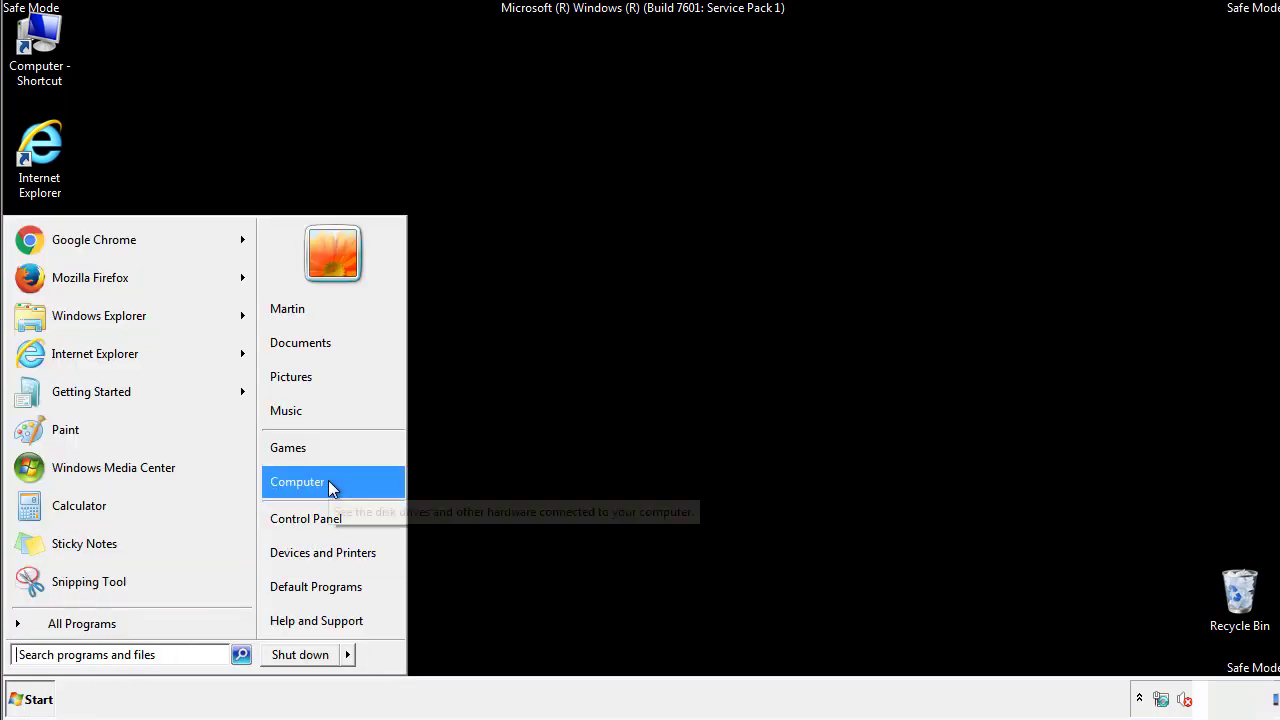
click(318, 516)
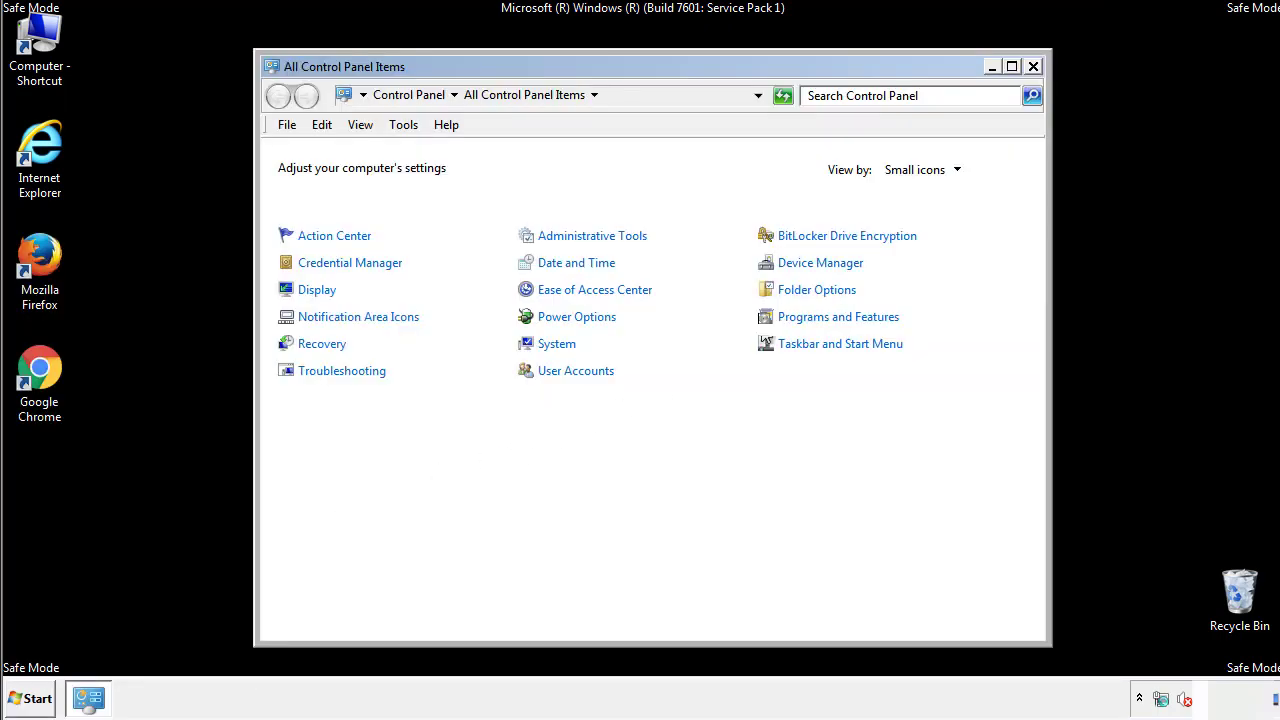
click(820, 289)
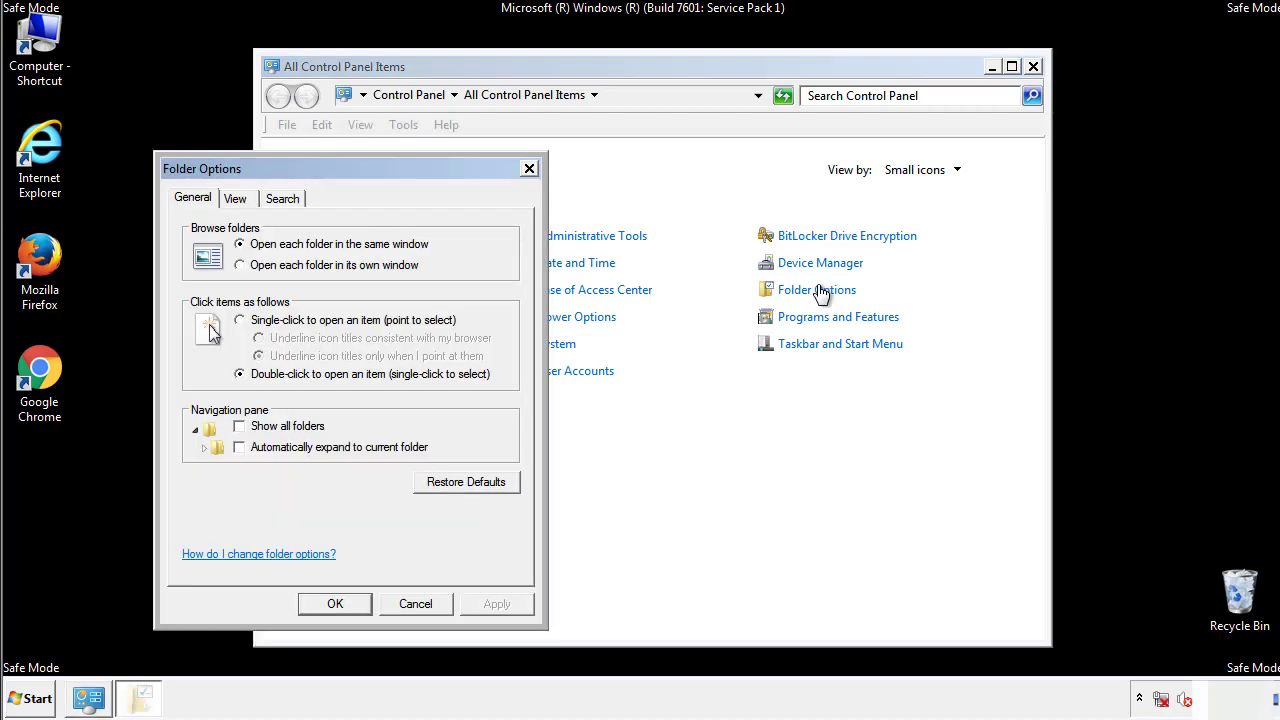
click(236, 199)
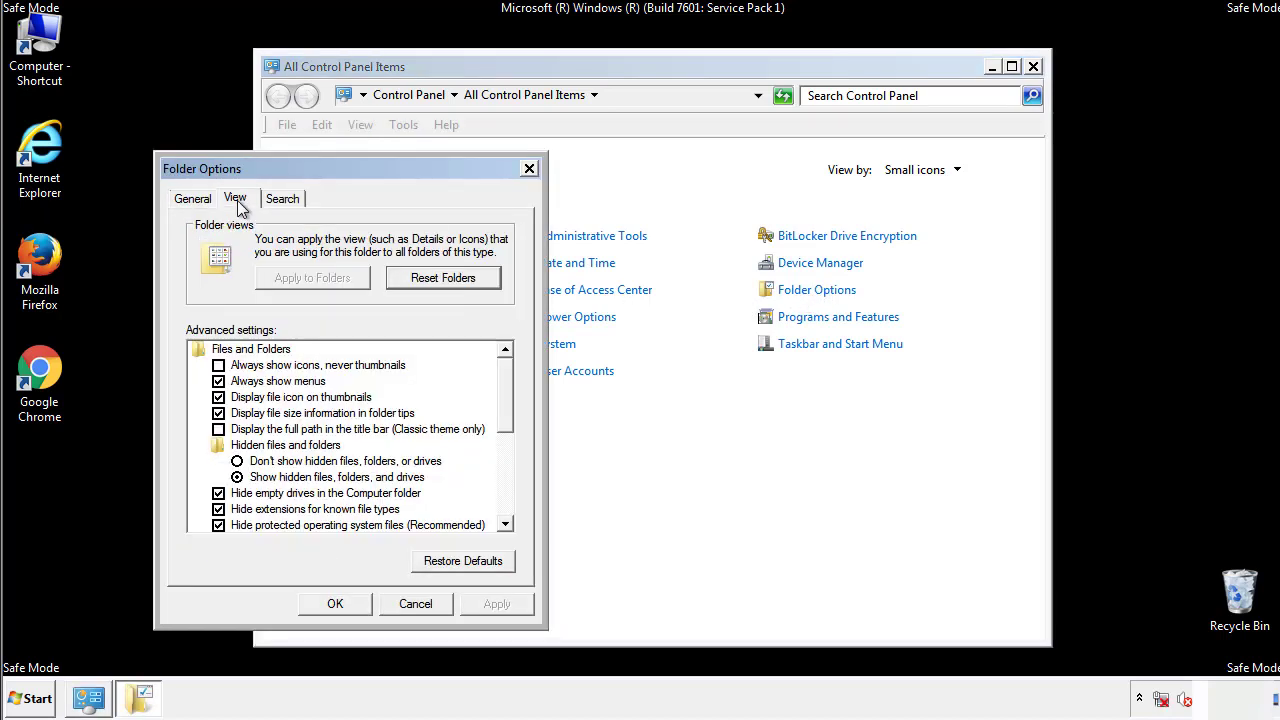
click(218, 381)
click(338, 604)
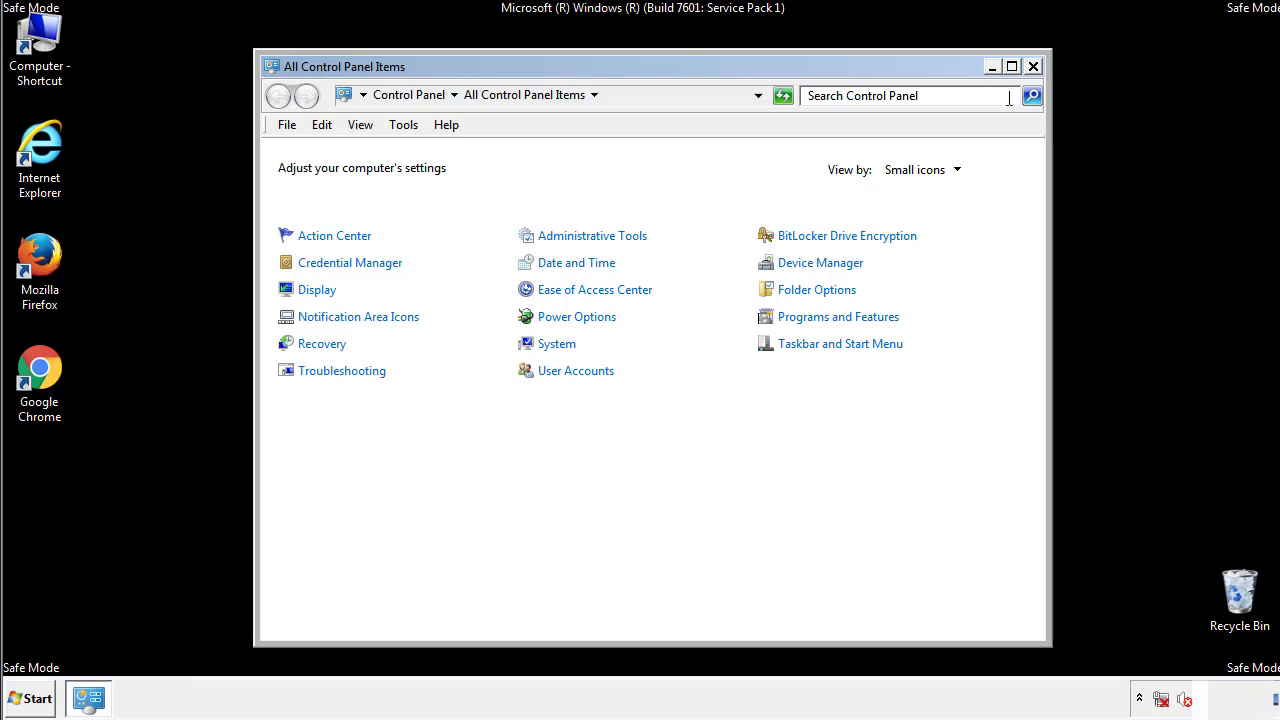
click(1033, 67)
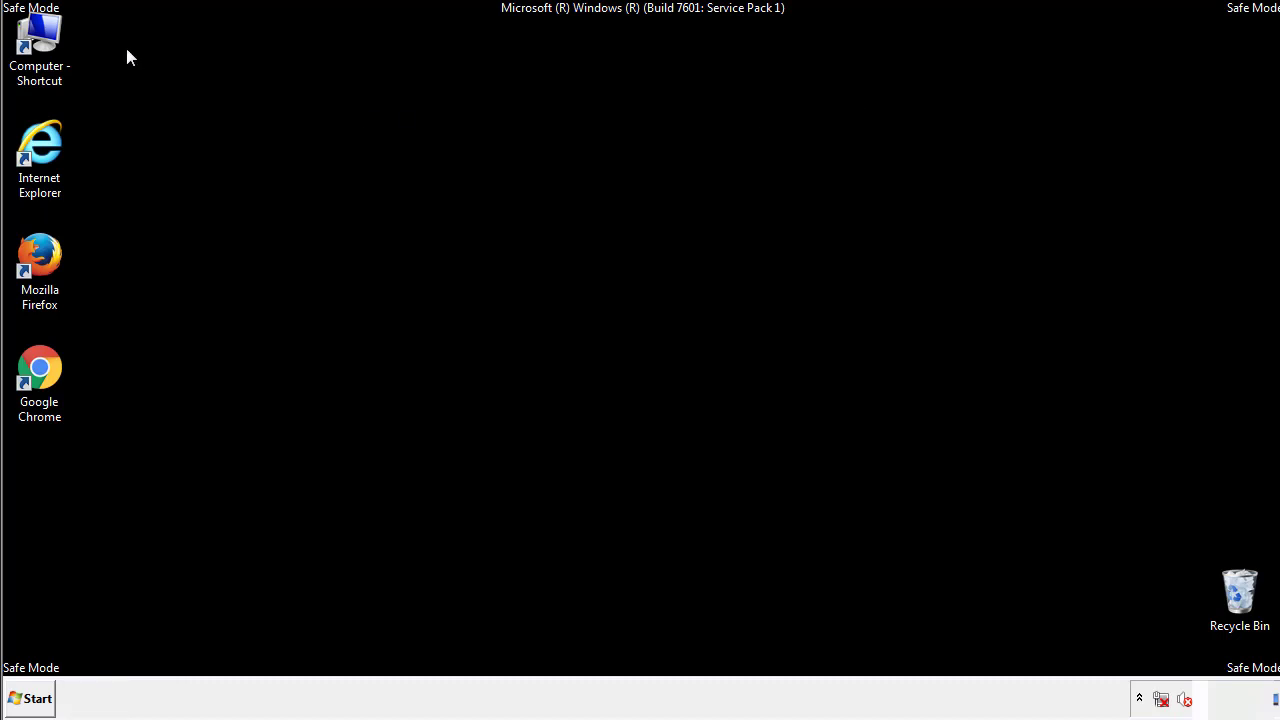
Browse from Computer to the folder C:\Windows\System32\drivers\etc.
double_click(42, 38)
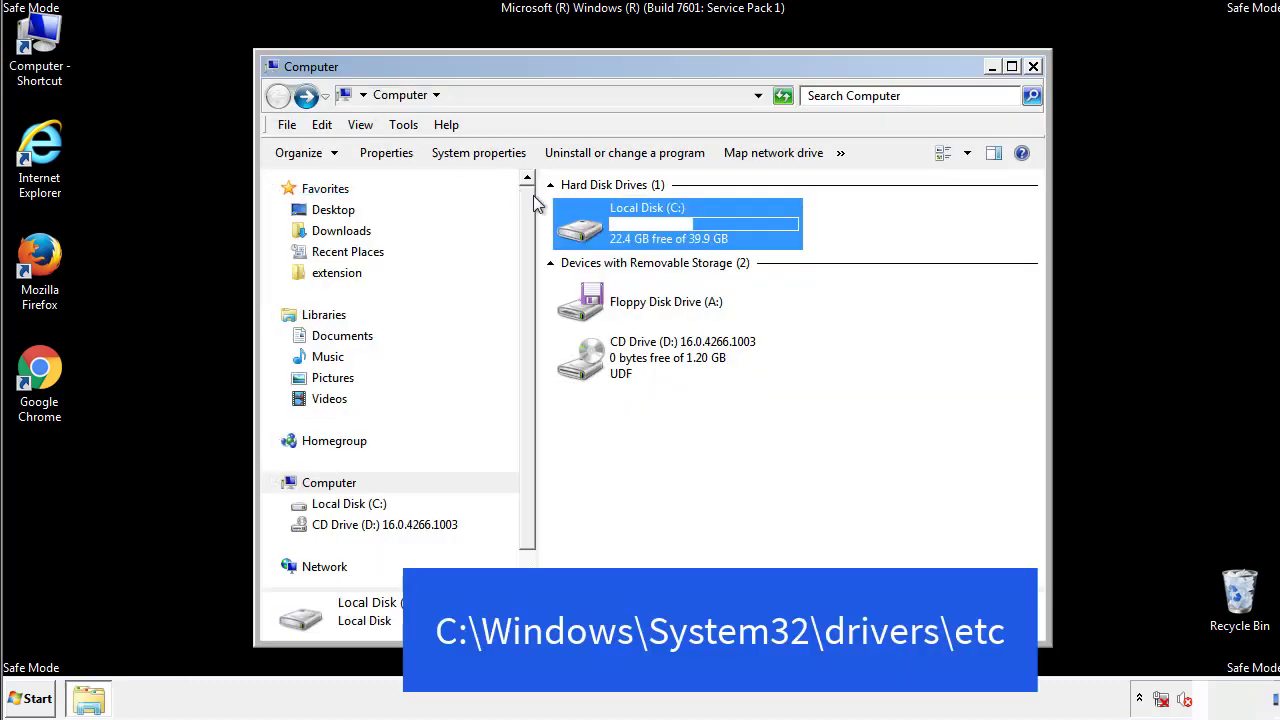
double_click(575, 226)
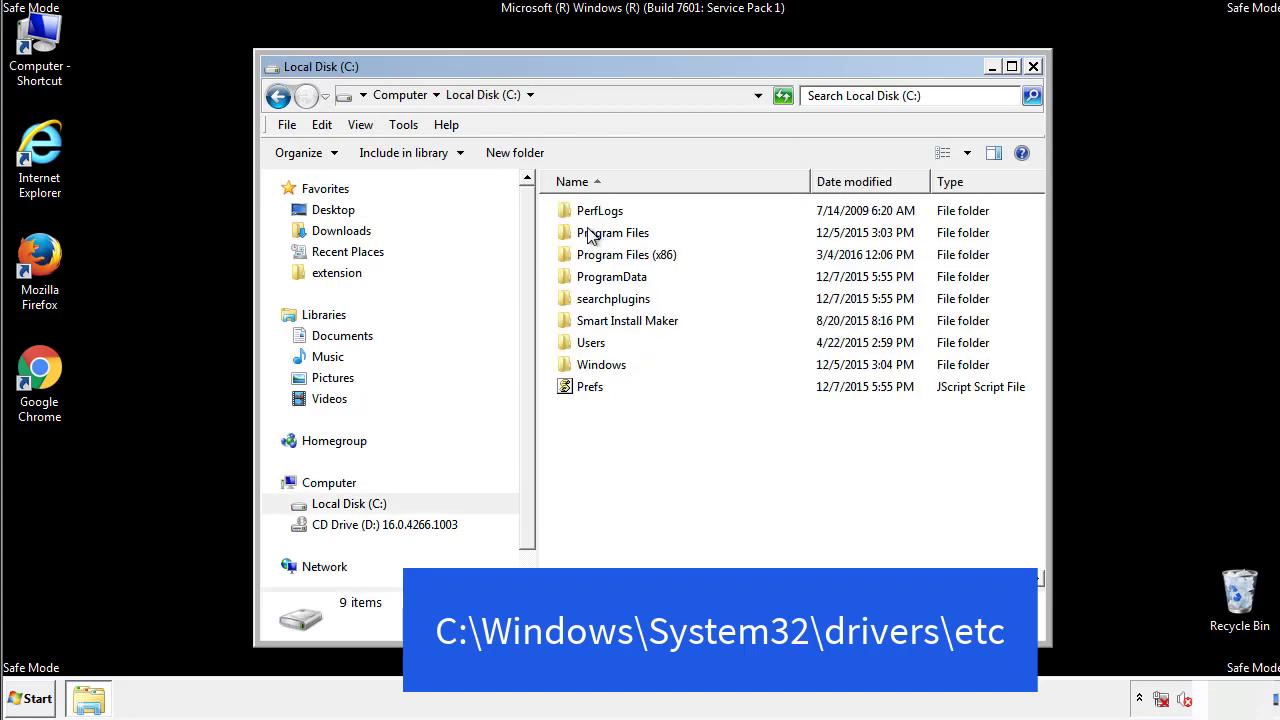
click(585, 368)
double_click(585, 368)
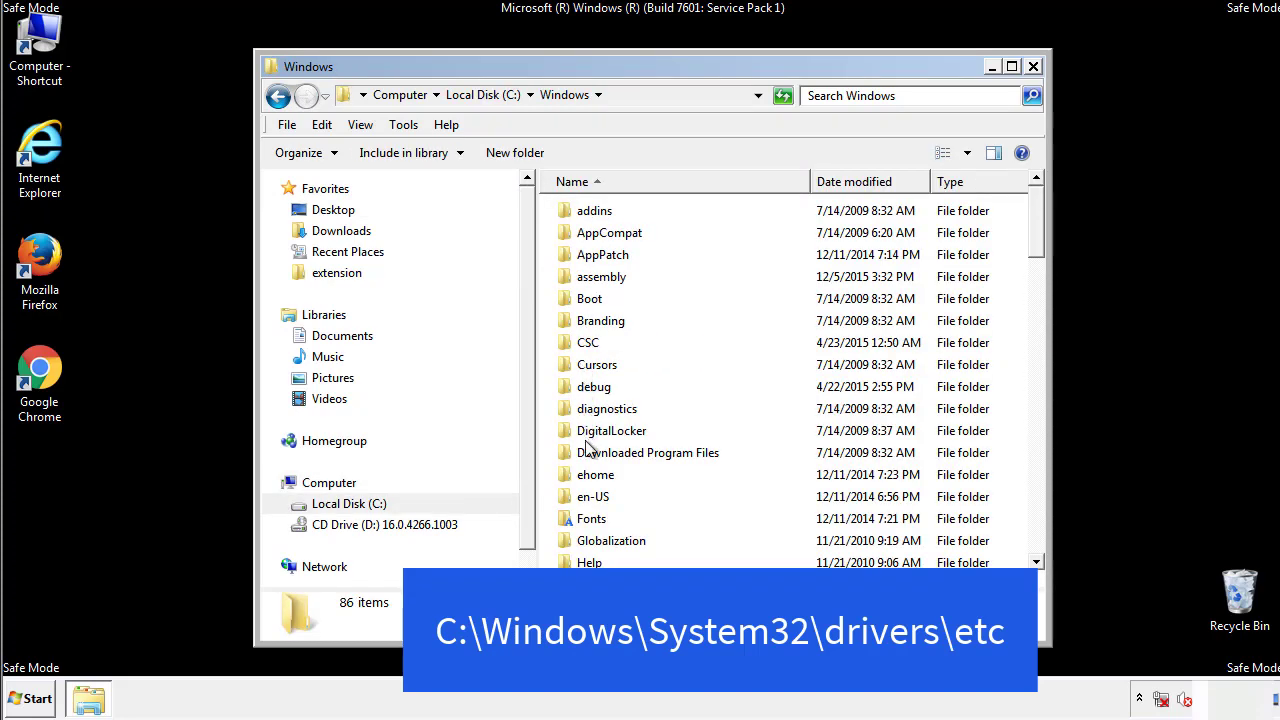
scroll(590, 452, down, 4)
scroll(590, 455, down, 5)
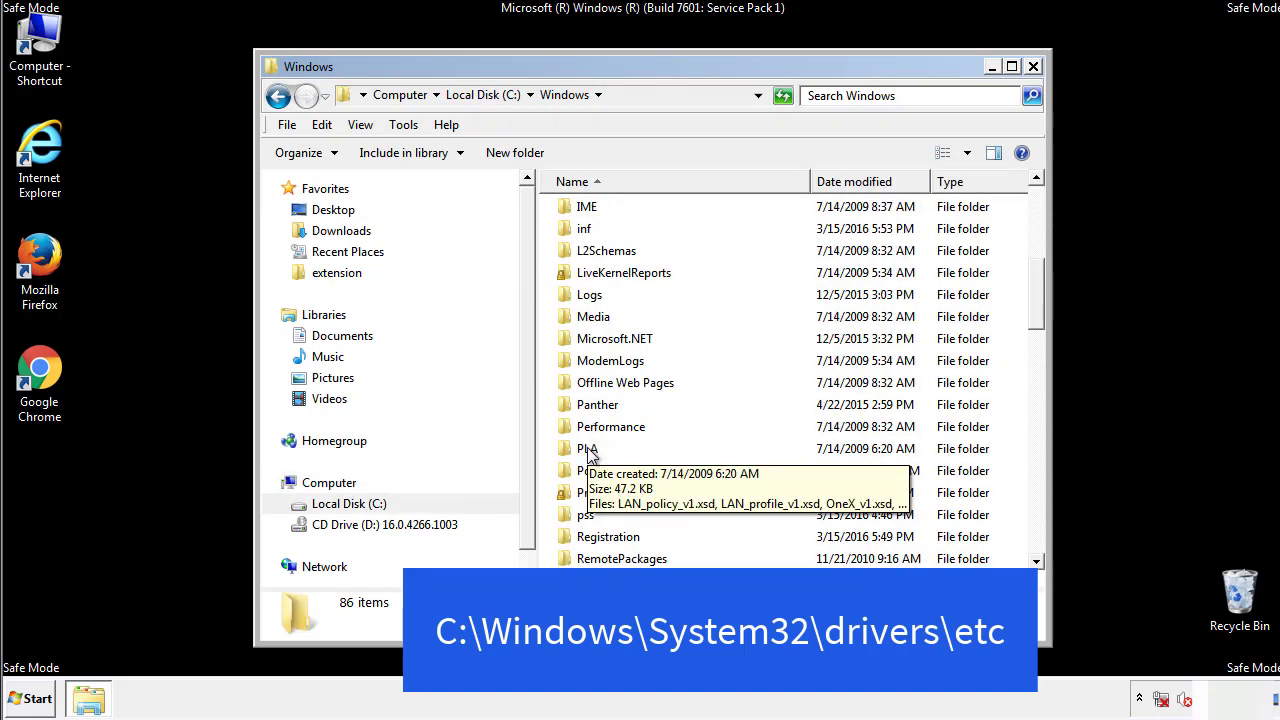
scroll(590, 455, down, 2)
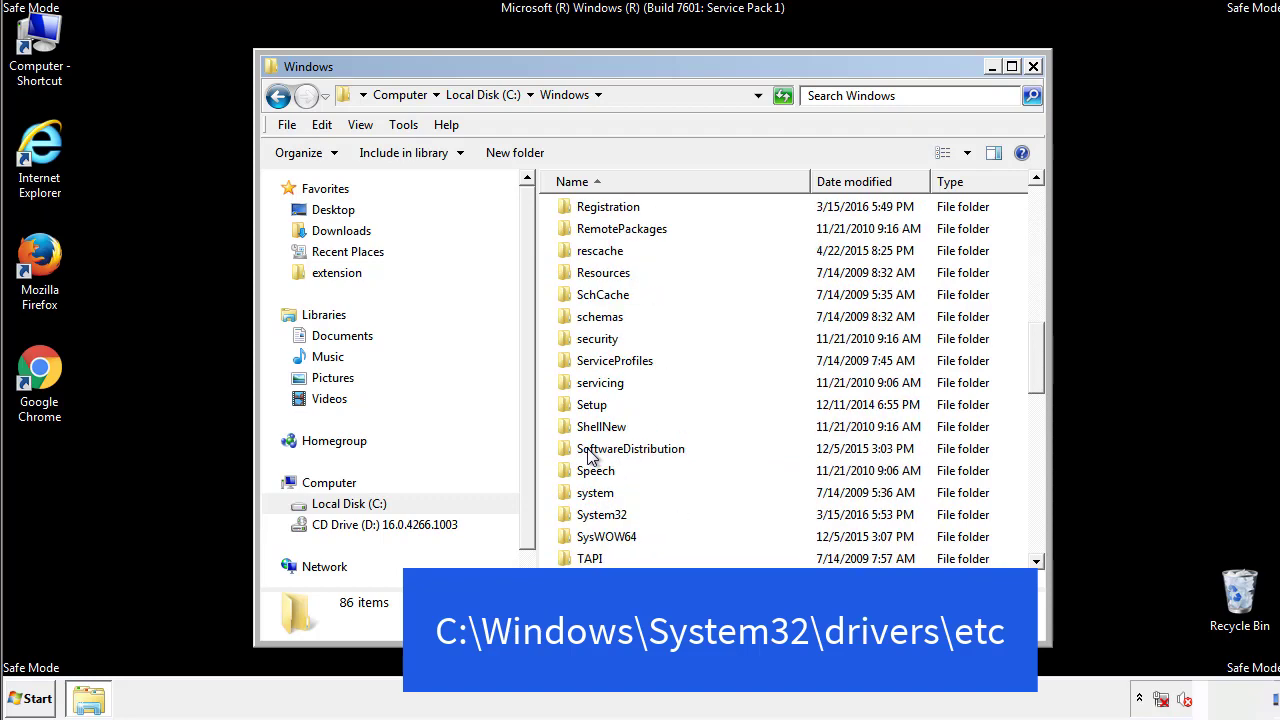
double_click(606, 516)
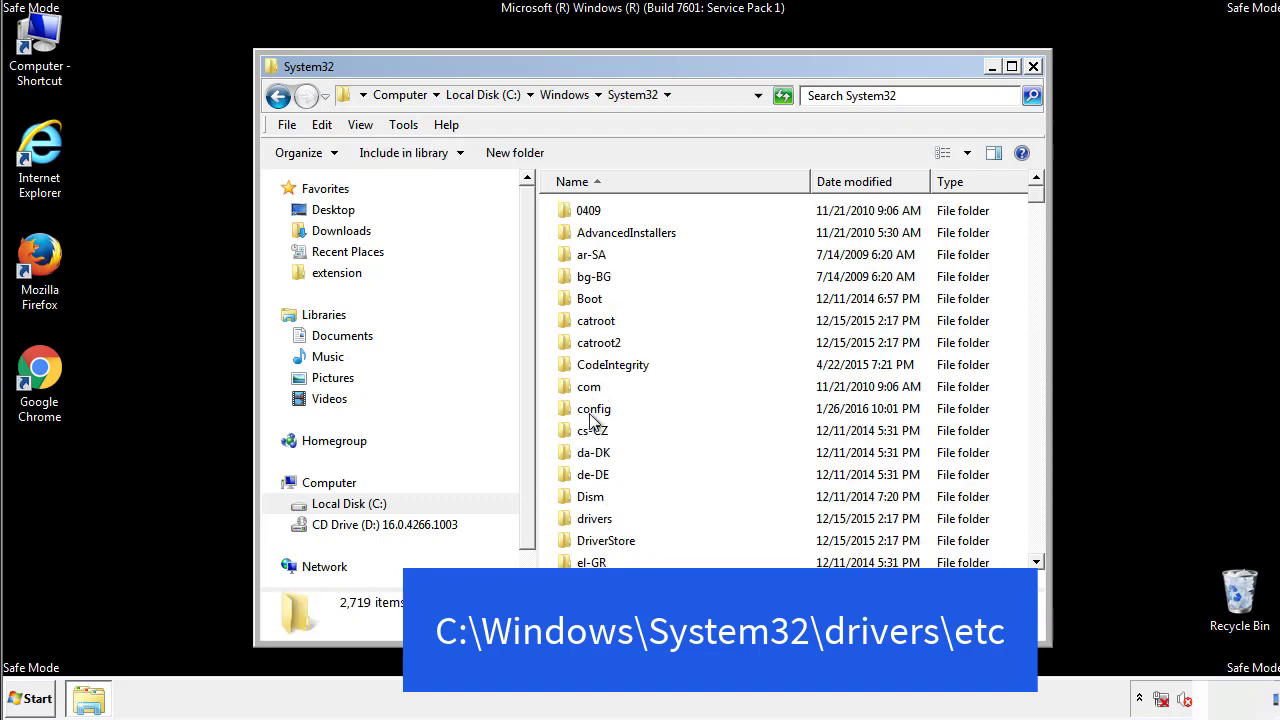
click(592, 520)
double_click(594, 520)
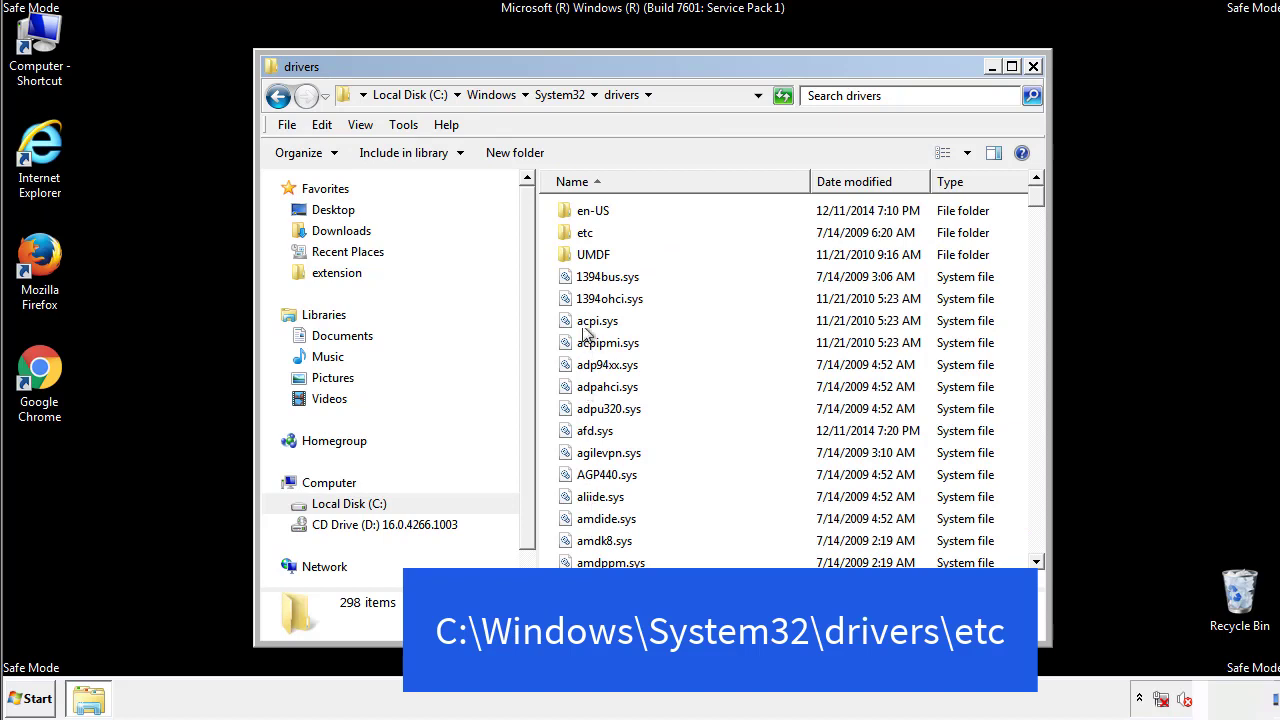
double_click(580, 233)
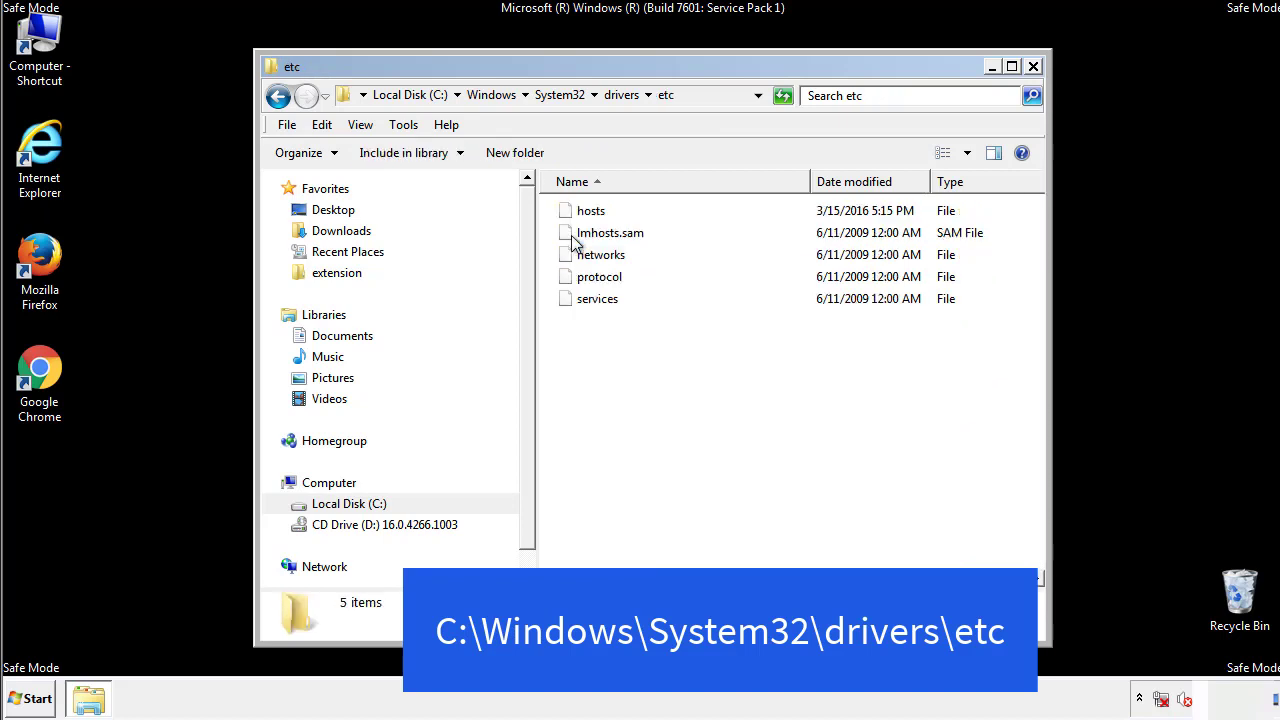
Open the hosts file with Notepad and move its window so the full text is readable.
double_click(580, 216)
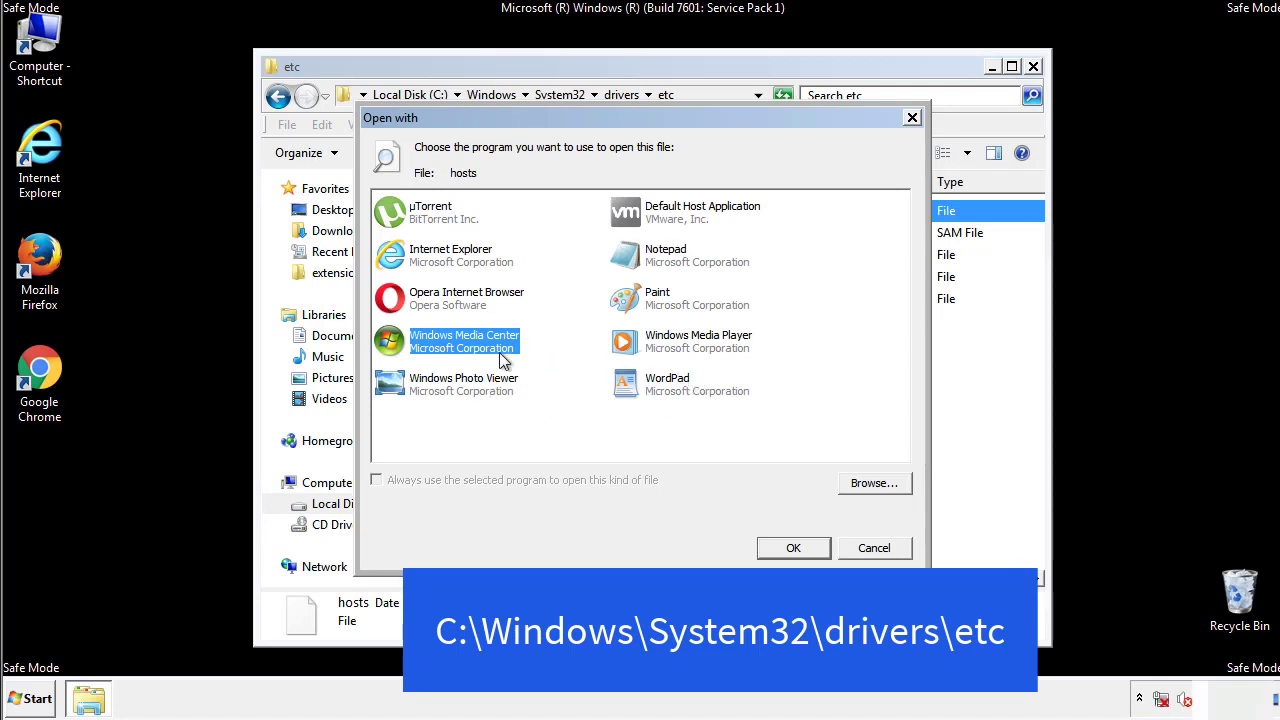
click(647, 259)
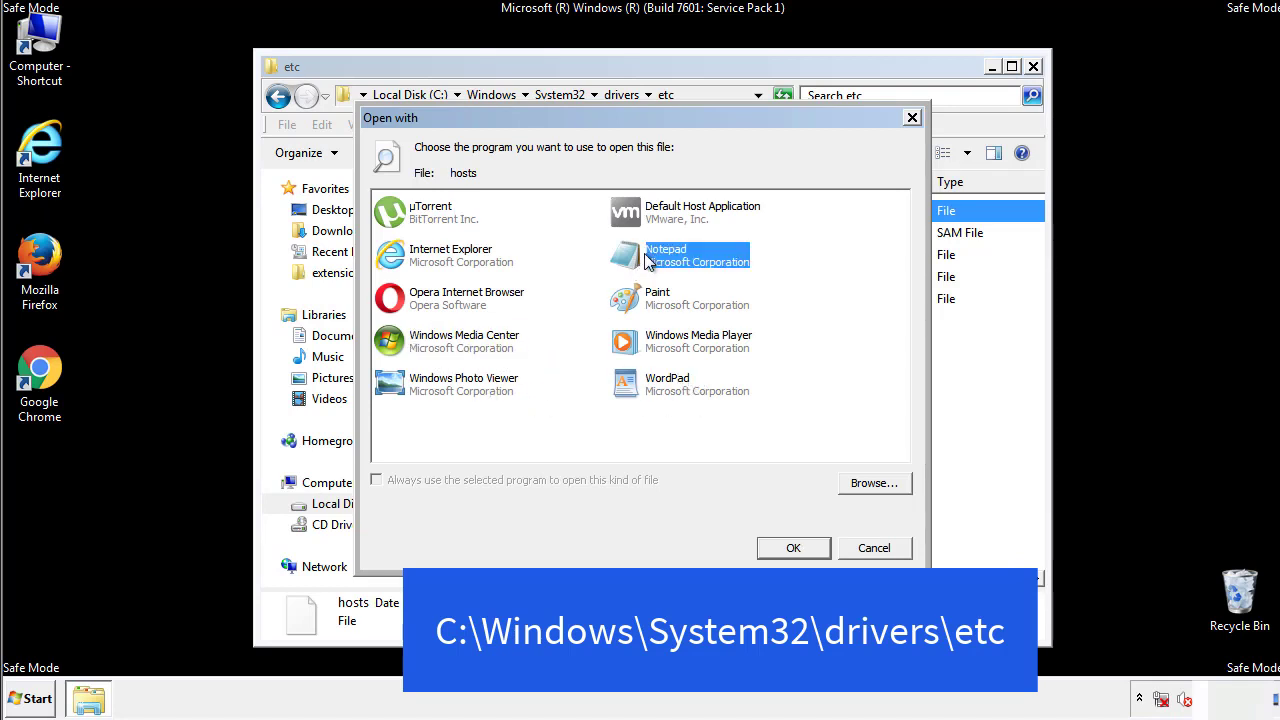
click(790, 547)
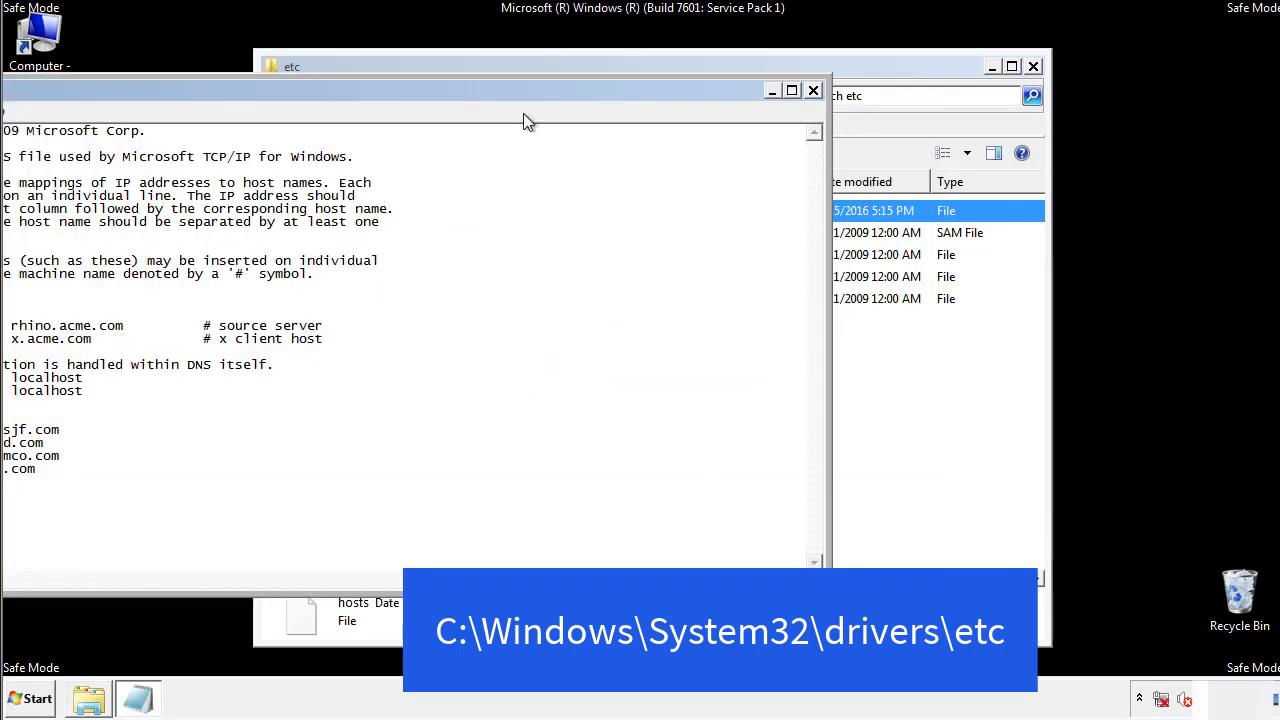
drag(523, 90, 814, 109)
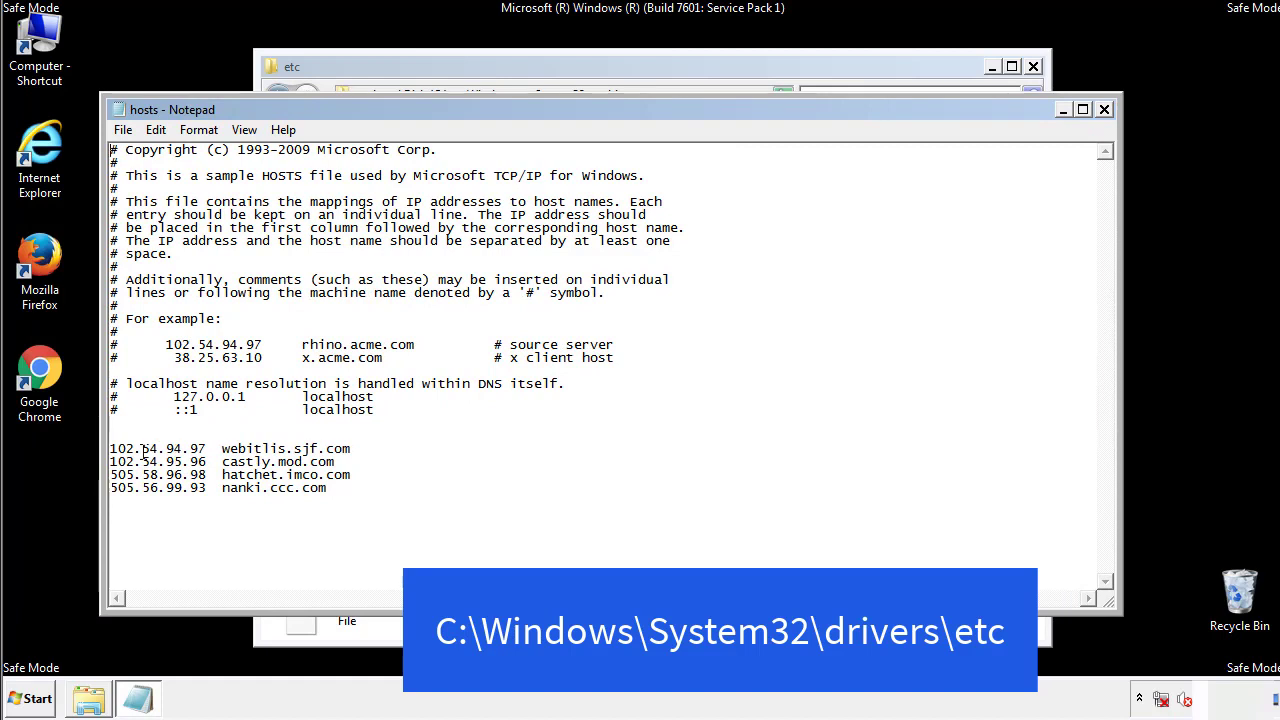
Delete the four IP address entries below the localhost lines, save the hosts file, and close the etc folder.
drag(358, 490, 113, 437)
key(Delete)
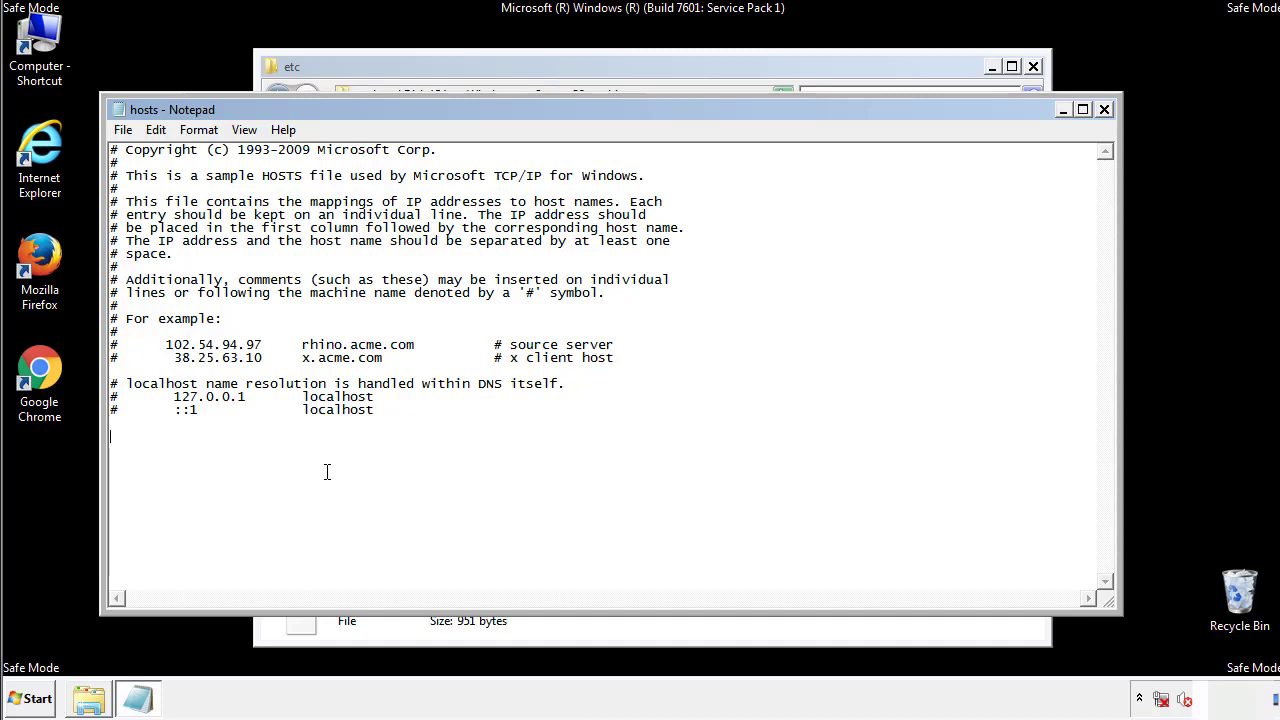
click(1105, 111)
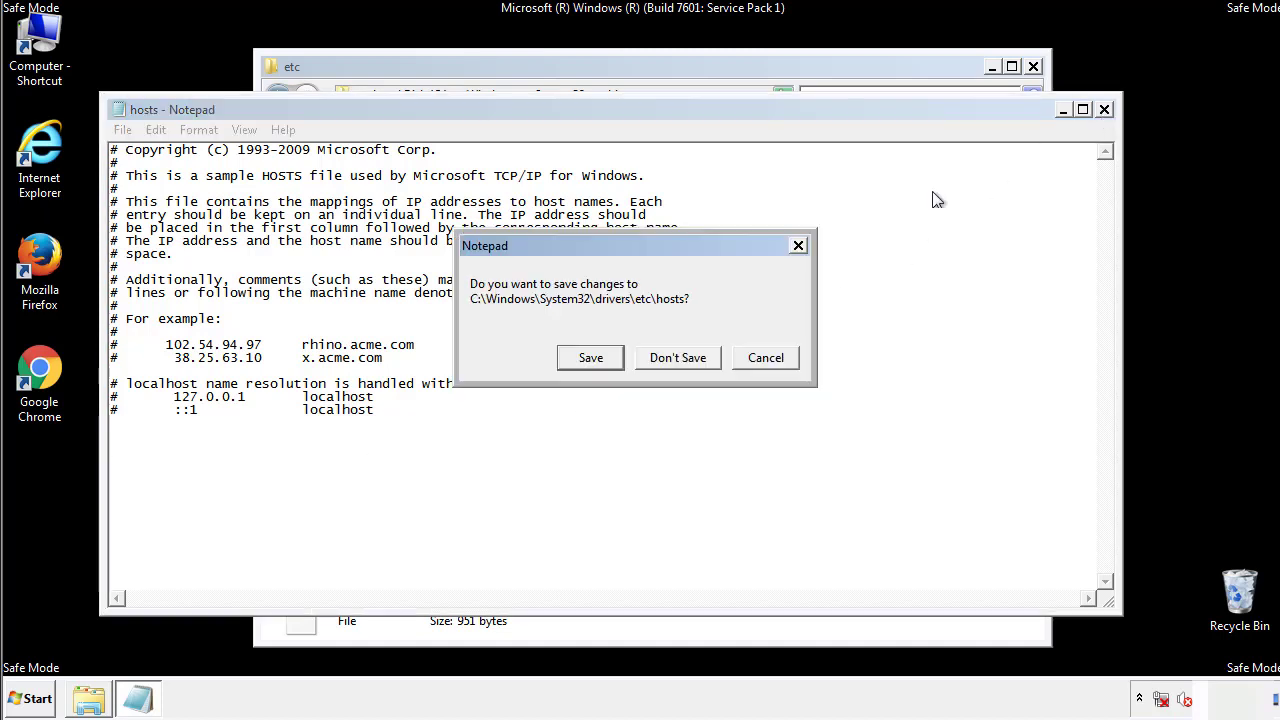
click(563, 363)
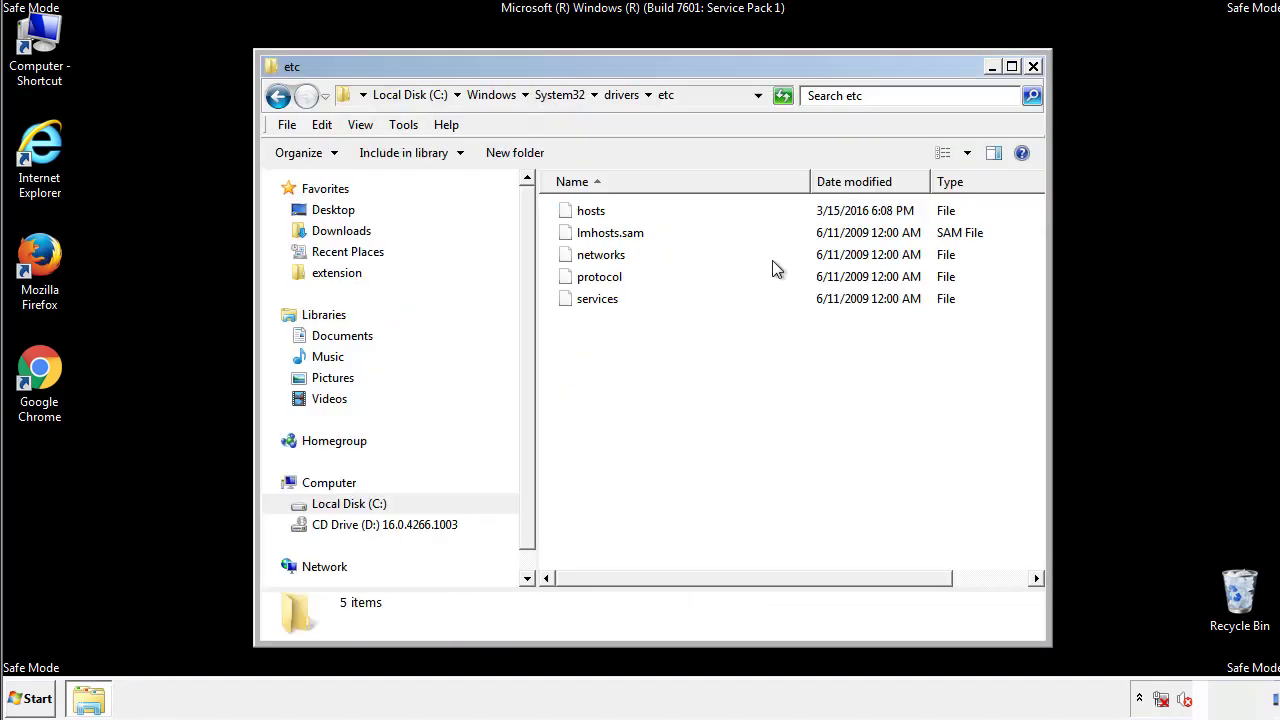
click(1031, 66)
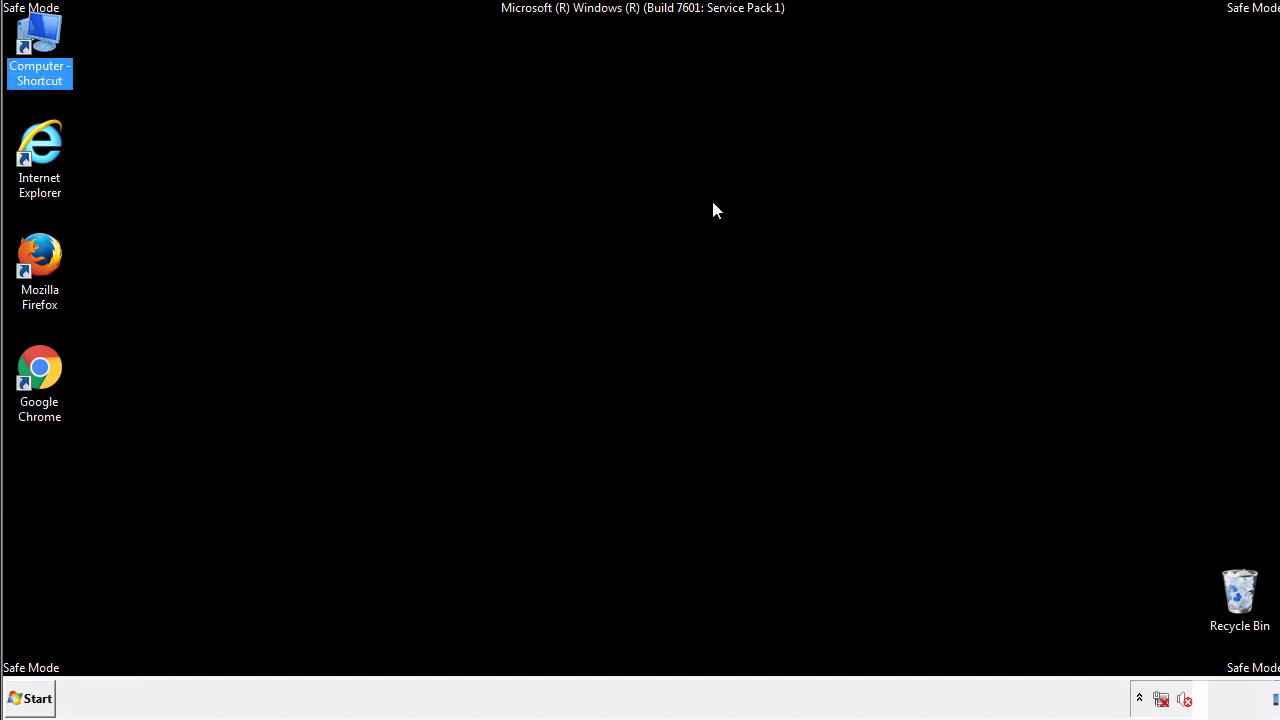
Open the current user's Startup folder from the list of all programs.
click(30, 698)
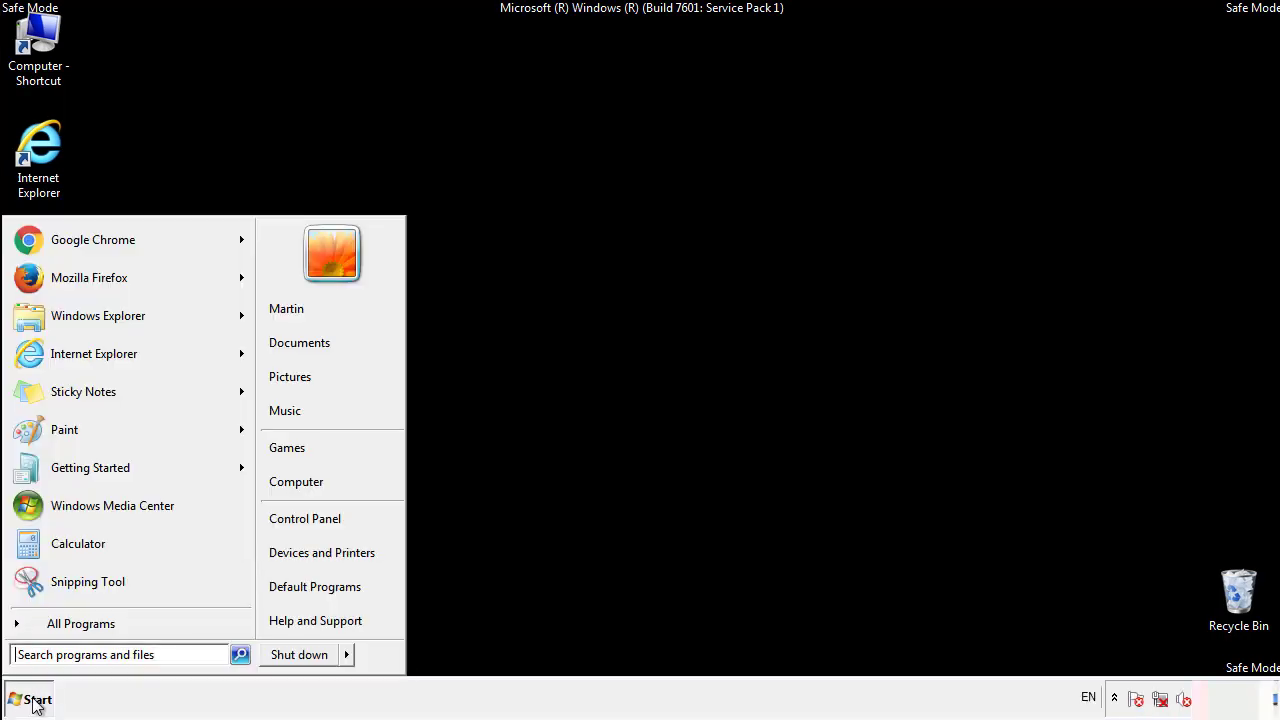
click(57, 625)
right_click(49, 552)
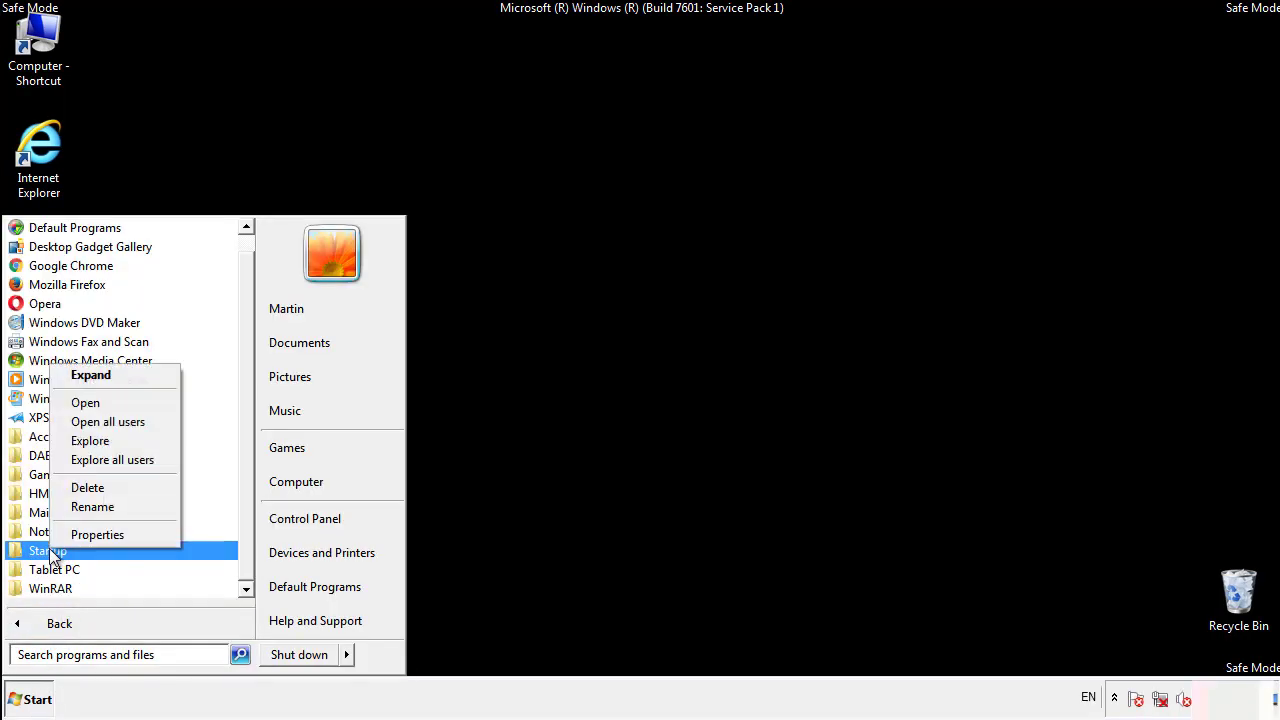
click(98, 402)
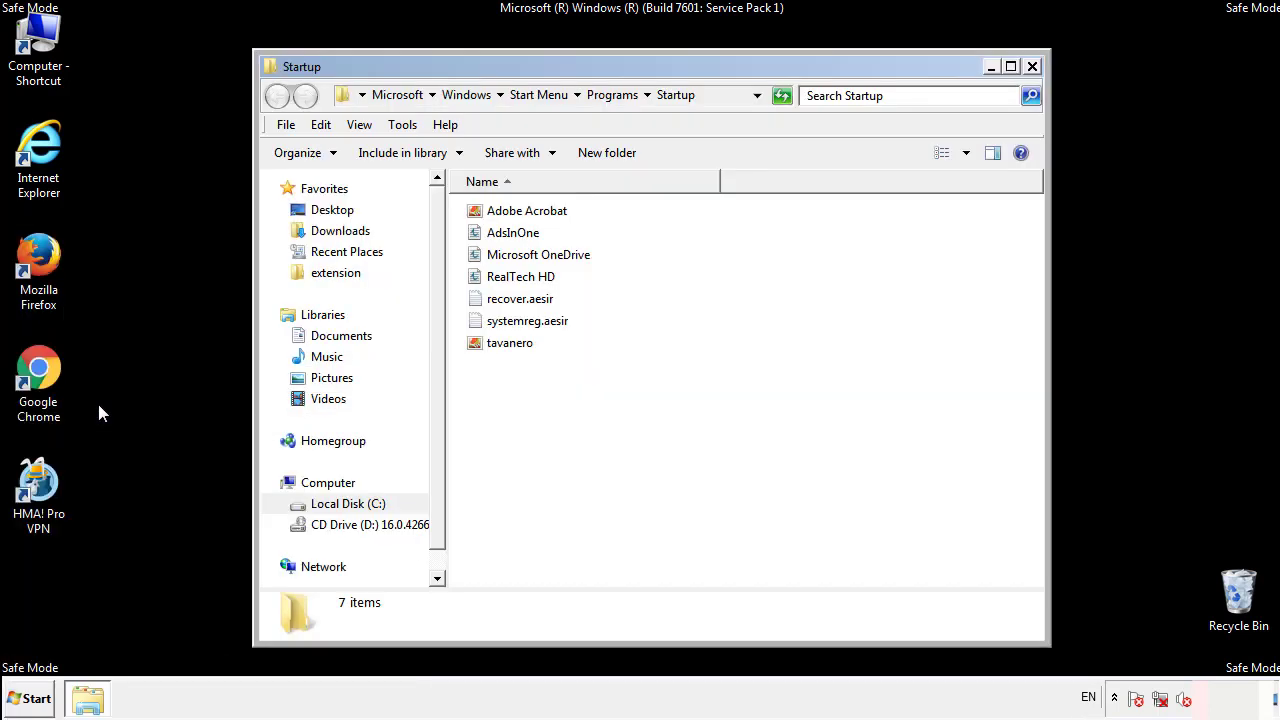
Delete AdsInOne, recover.aesir, systemreg.aesir and tavanero from the Startup folder, and close the folder.
click(521, 238)
ctrl+click(531, 298)
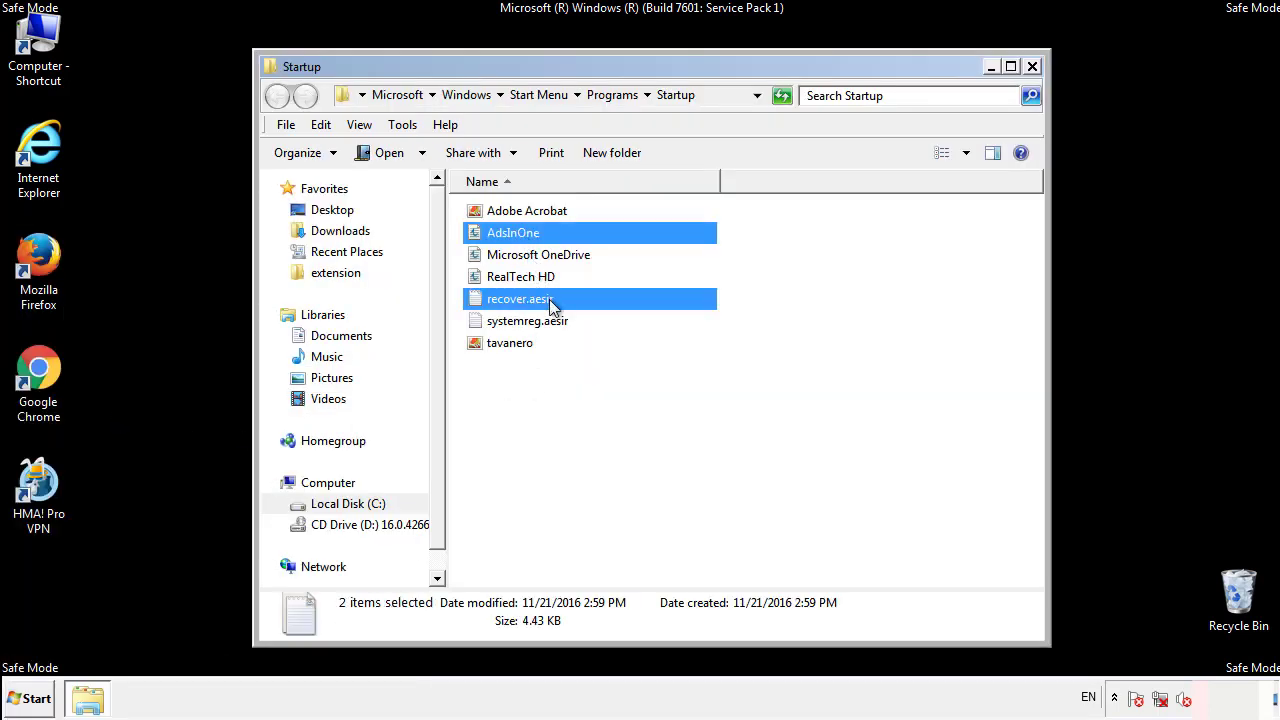
ctrl+click(528, 321)
ctrl+click(513, 344)
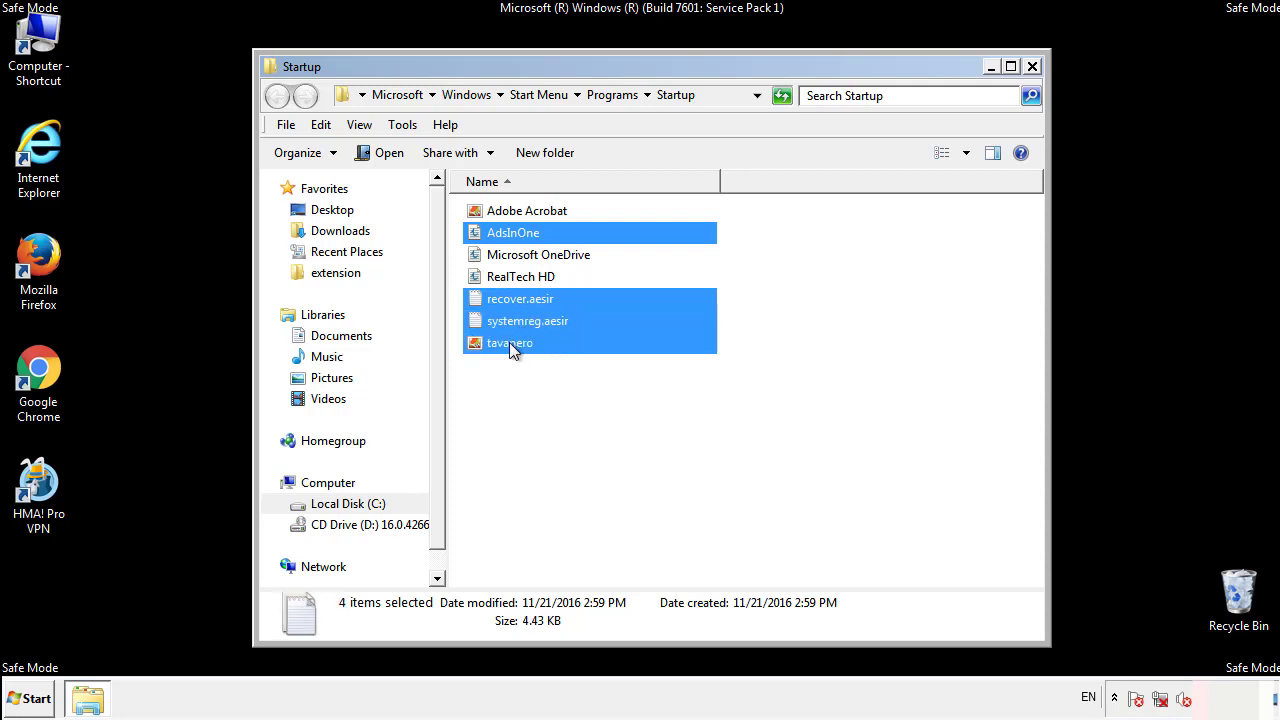
right_click(506, 344)
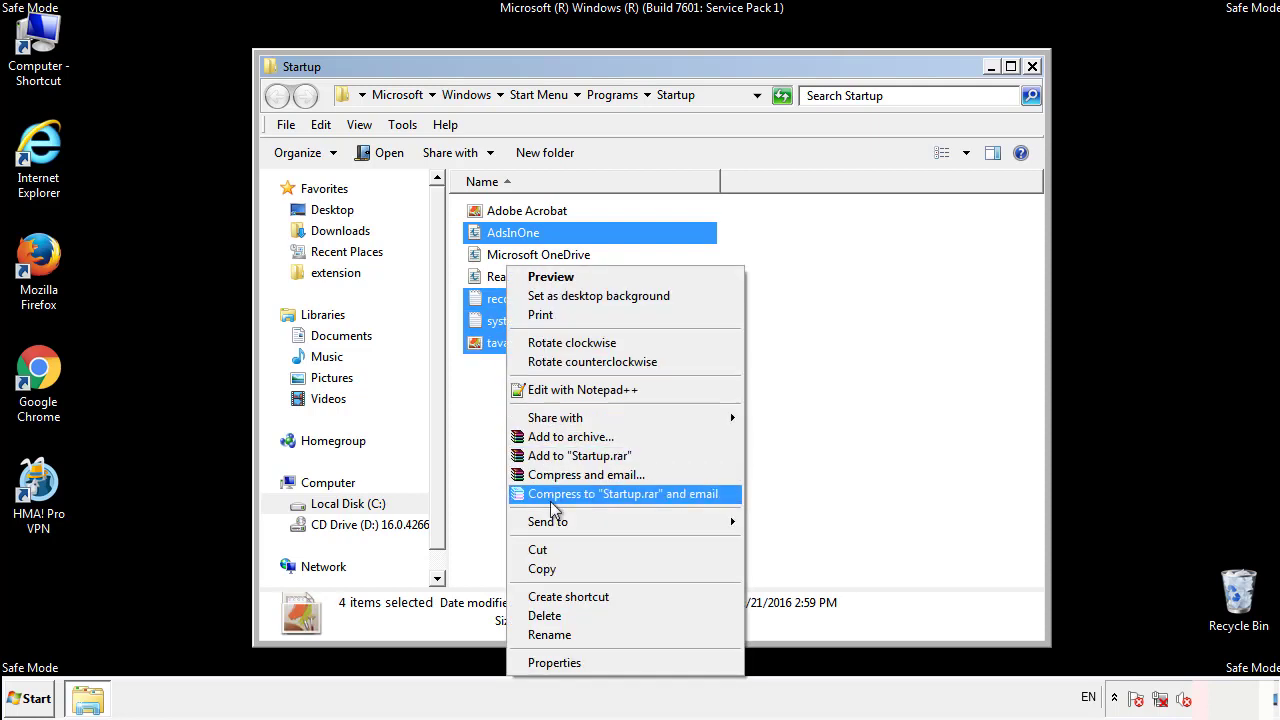
click(540, 615)
click(705, 367)
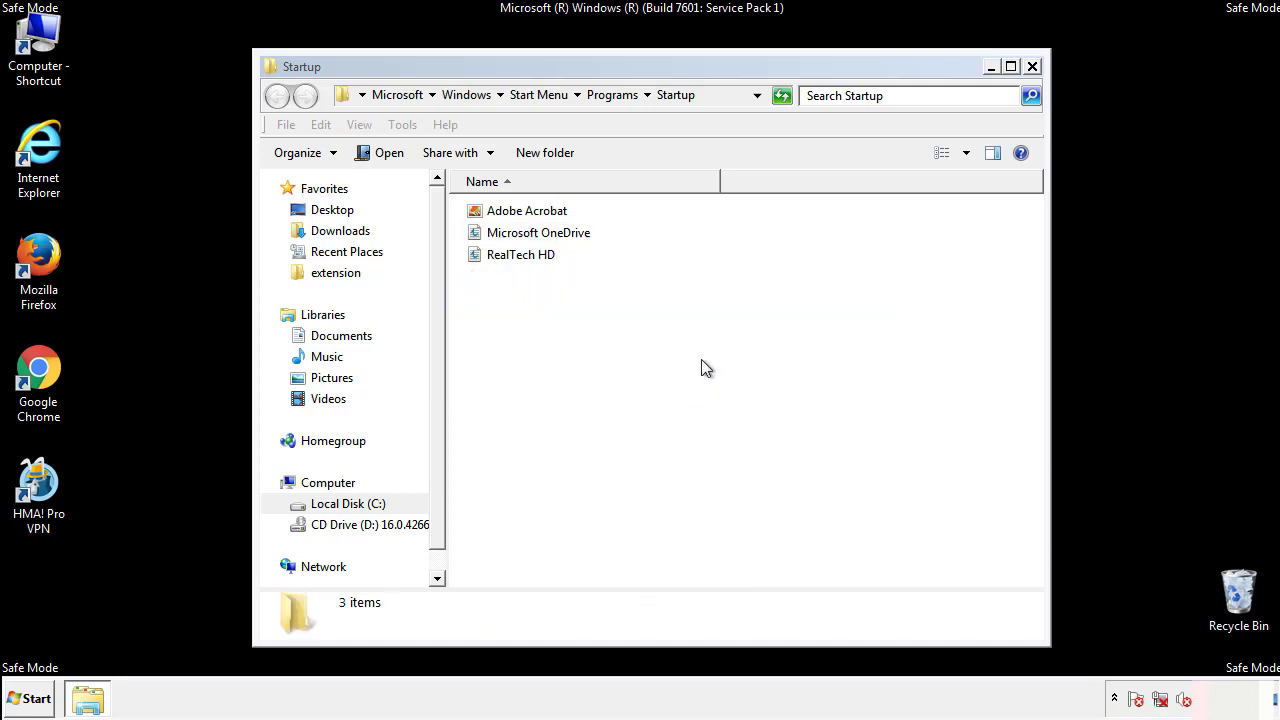
click(1032, 67)
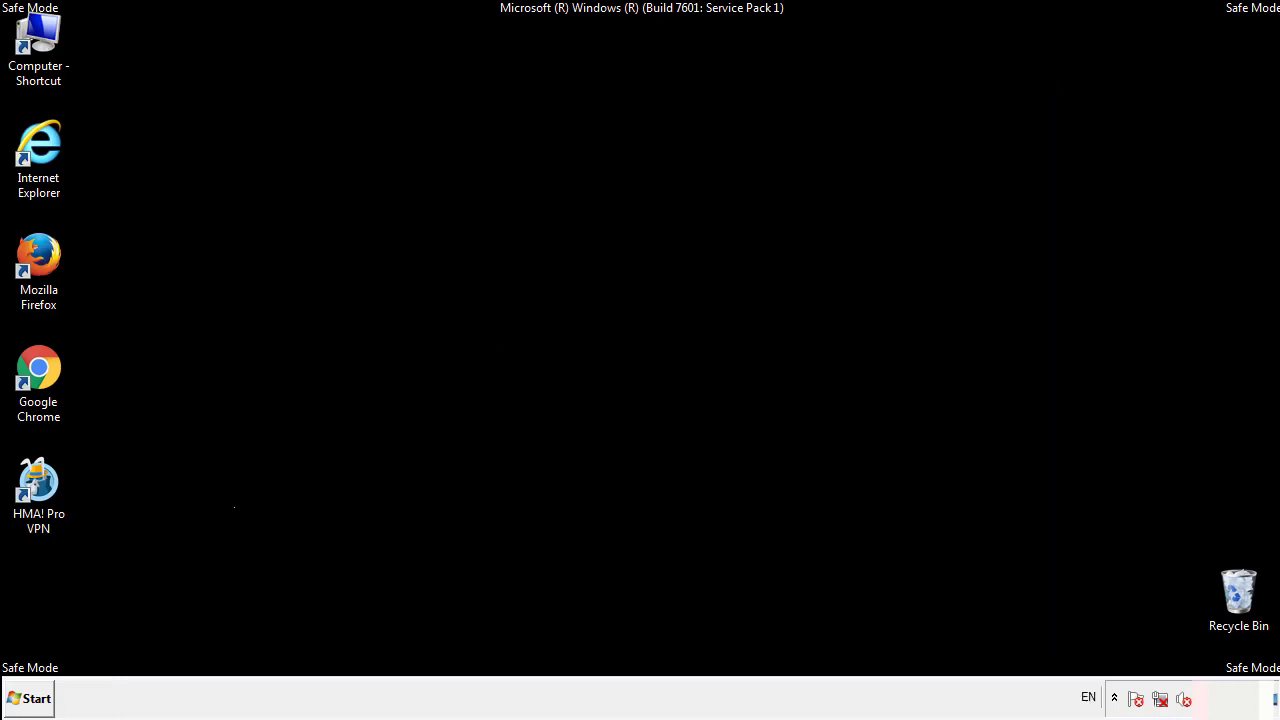
Open the Registry Editor by searching for regedit.
click(31, 705)
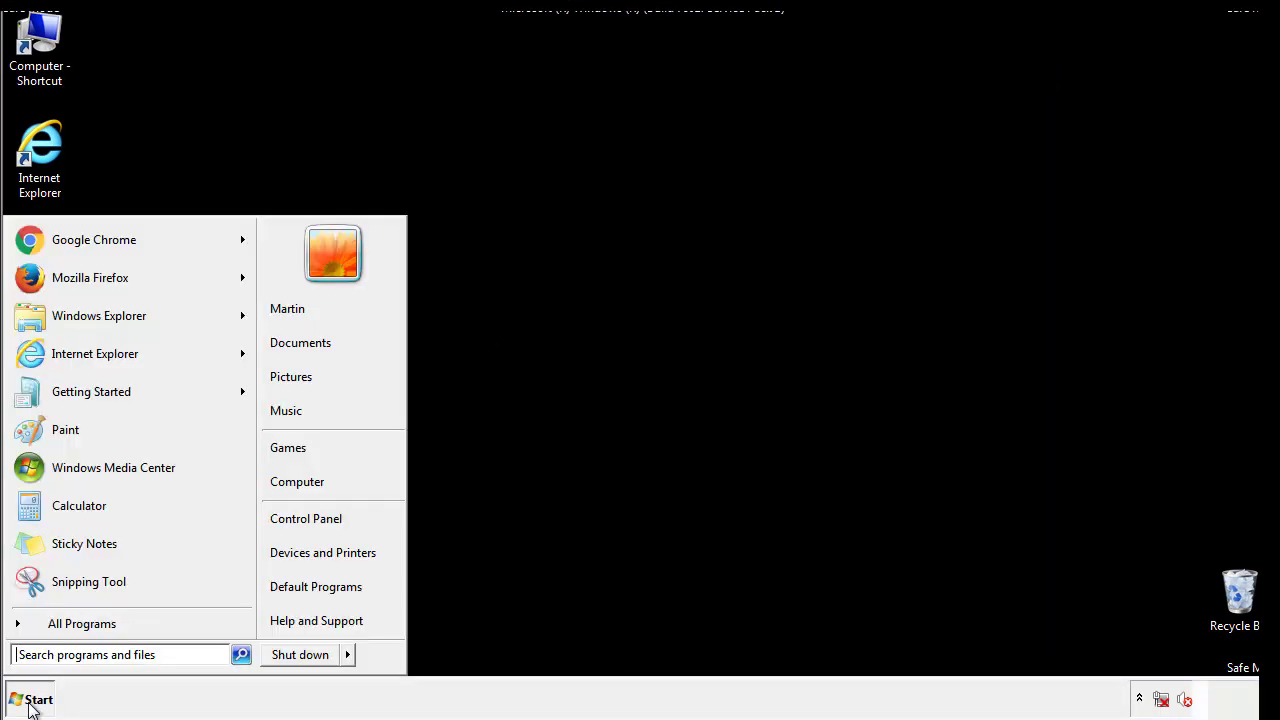
click(92, 657)
text(regedit)
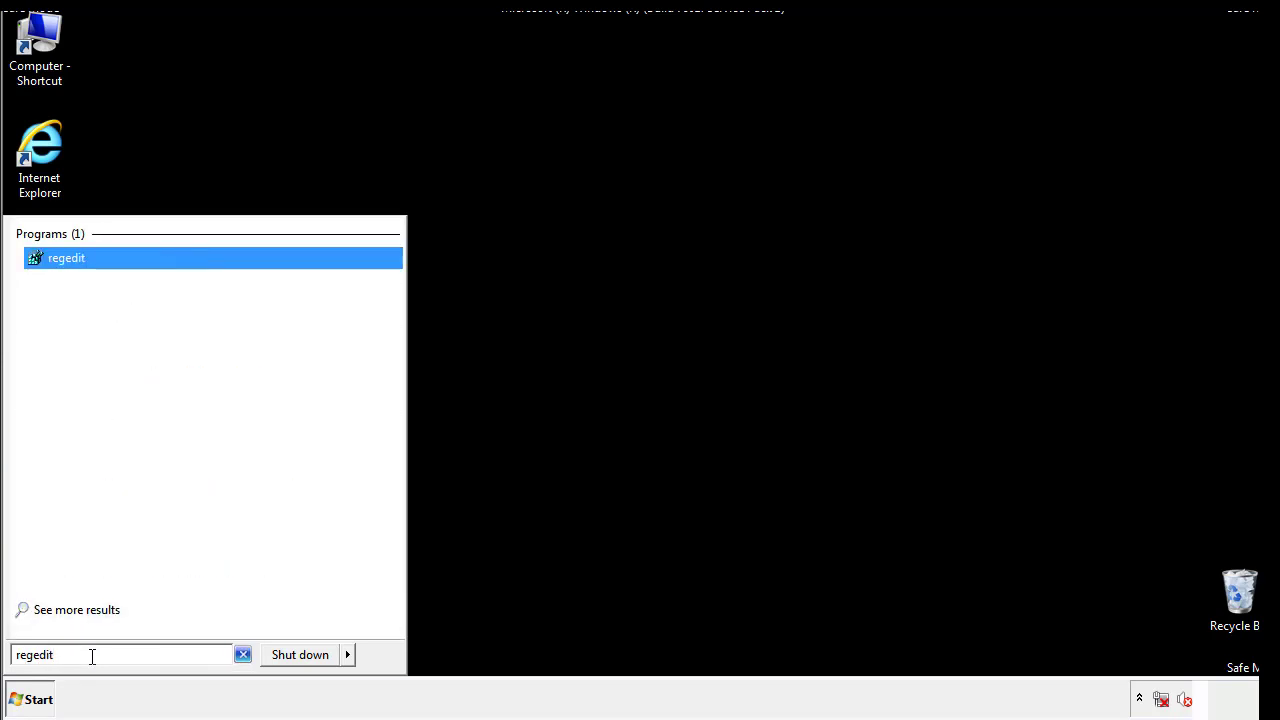
key(Return)
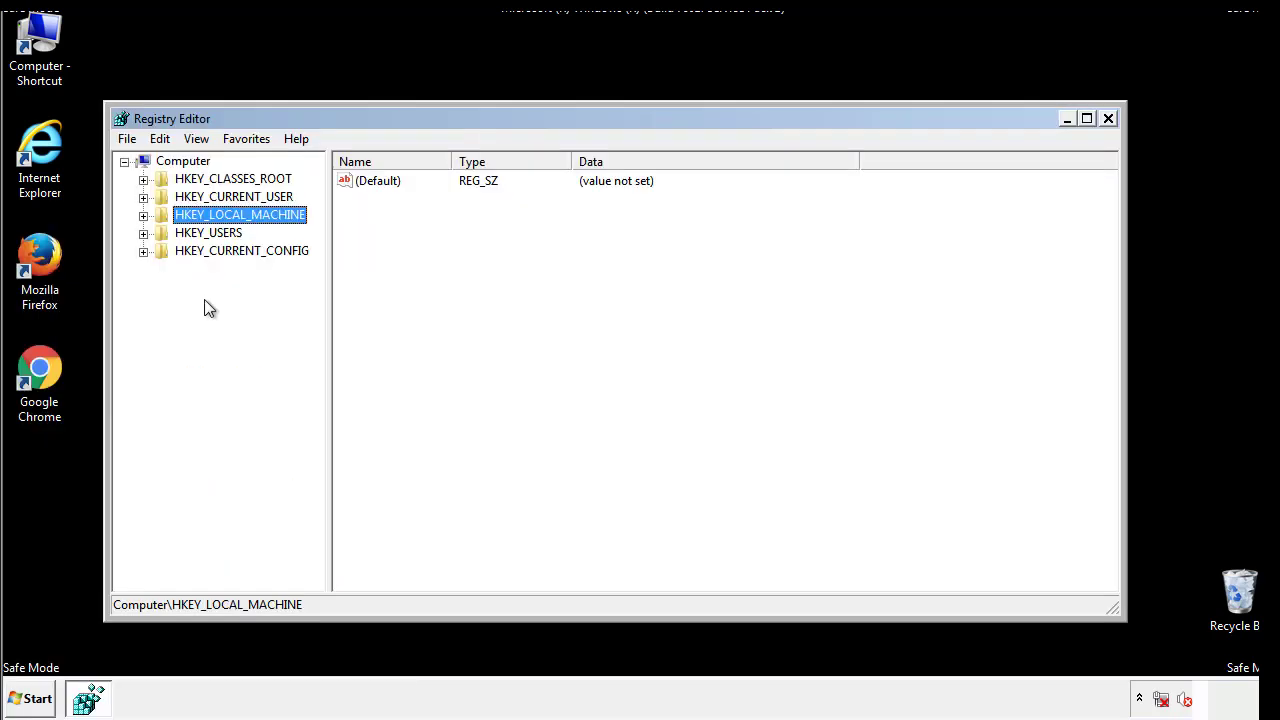
Open the registry key HKEY_LOCAL_MACHINE\SOFTWARE\Microsoft\Windows\CurrentVersion\Run.
click(143, 215)
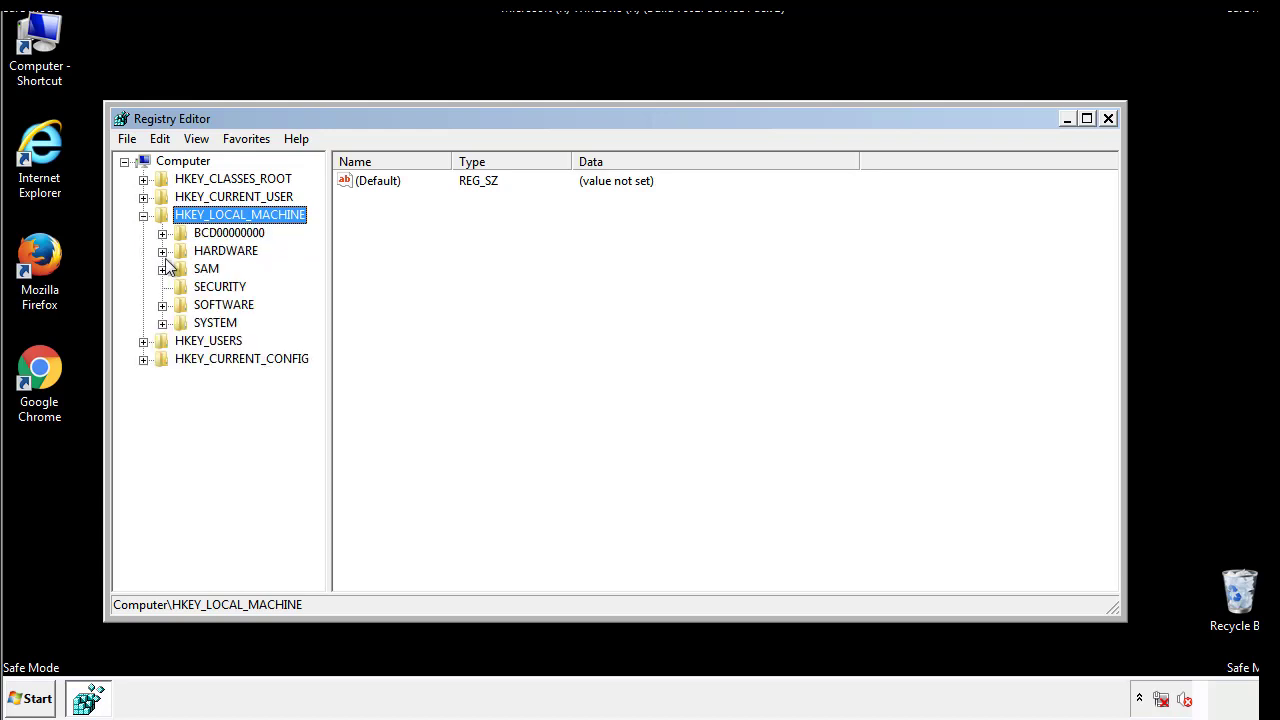
click(162, 305)
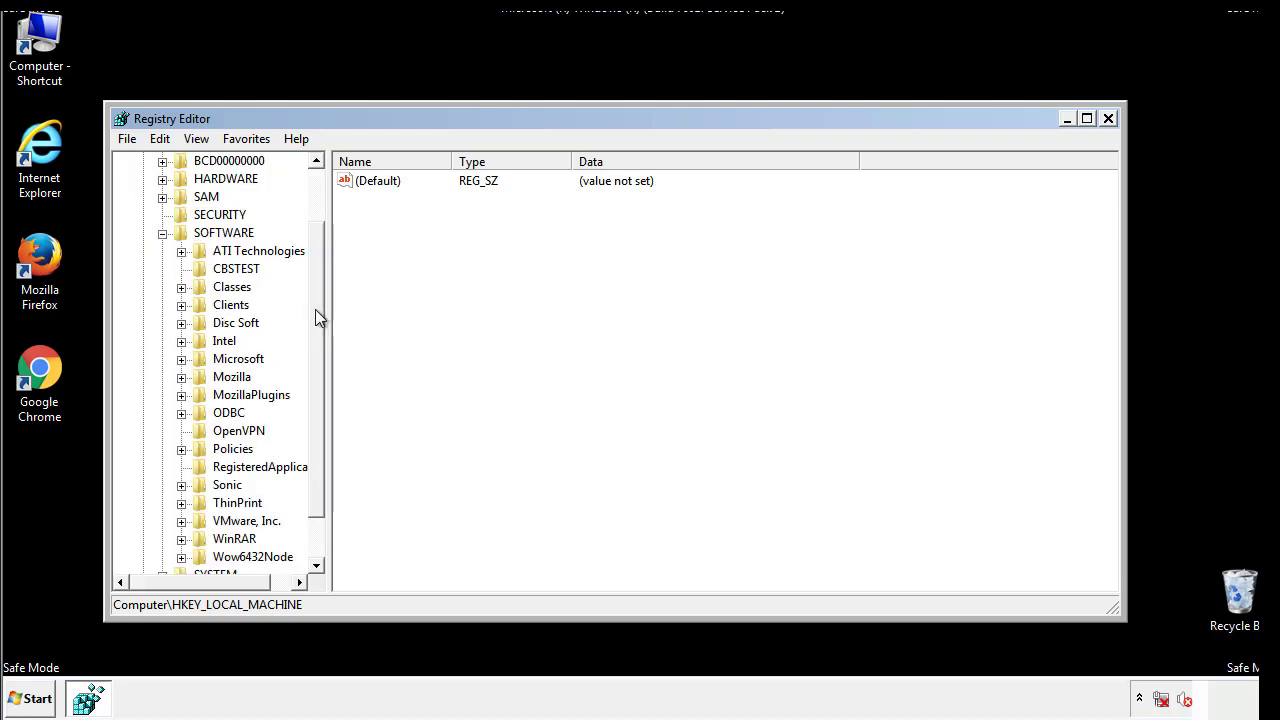
drag(315, 295, 317, 331)
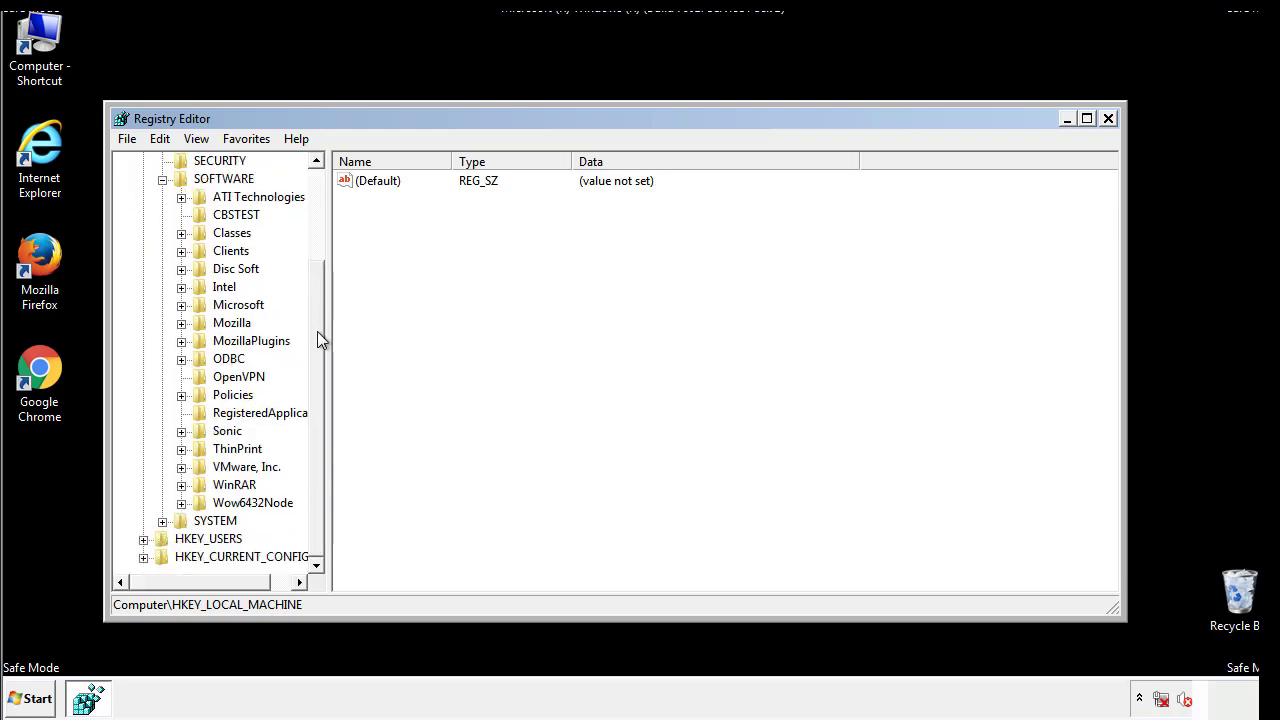
click(181, 306)
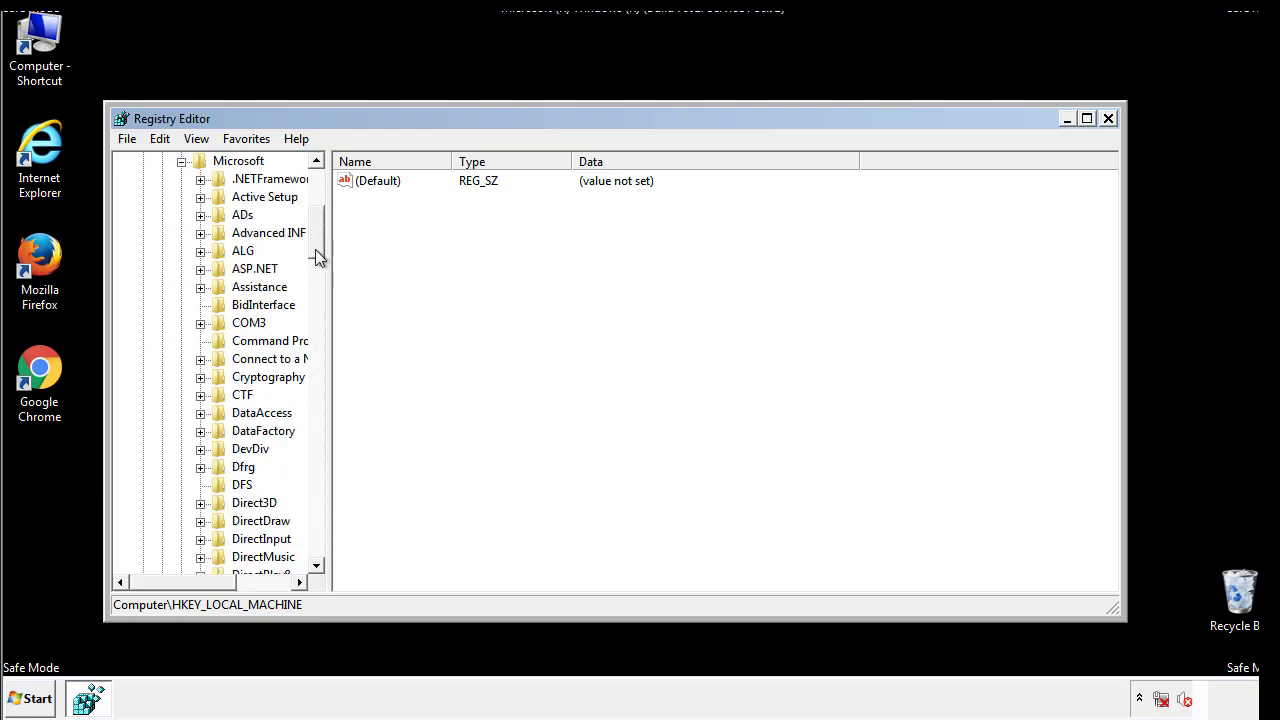
drag(315, 249, 316, 510)
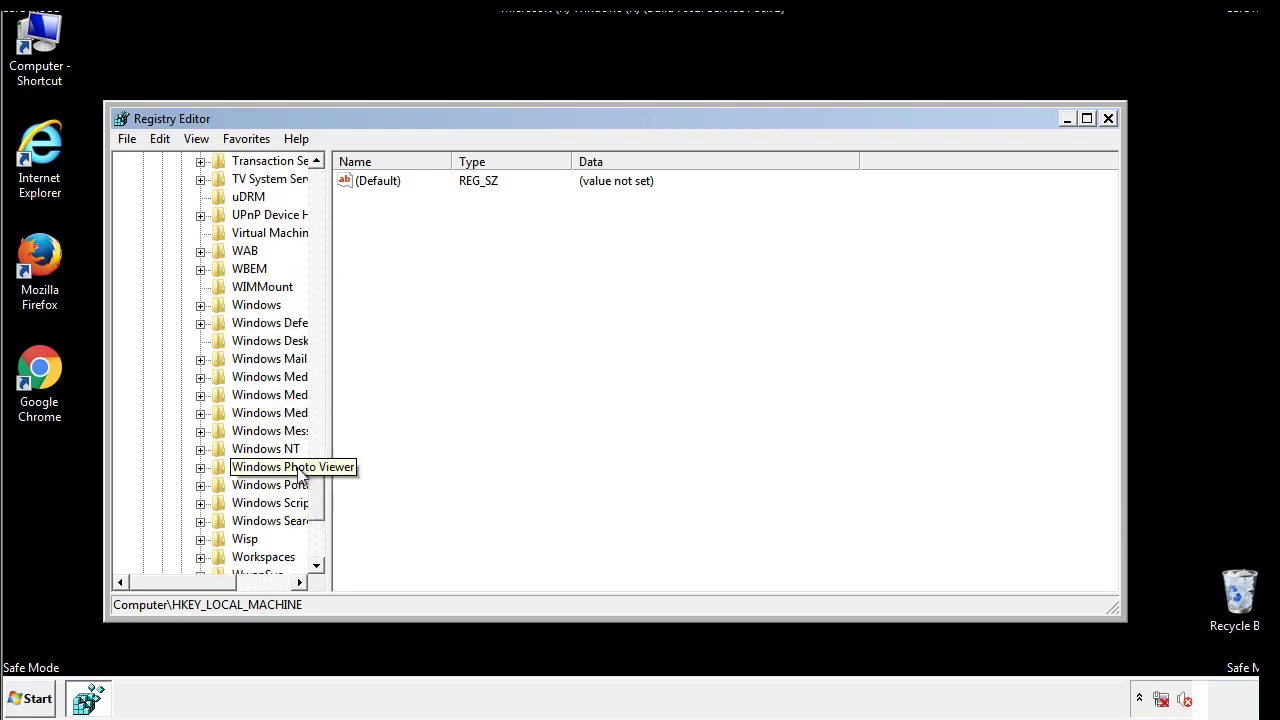
click(201, 307)
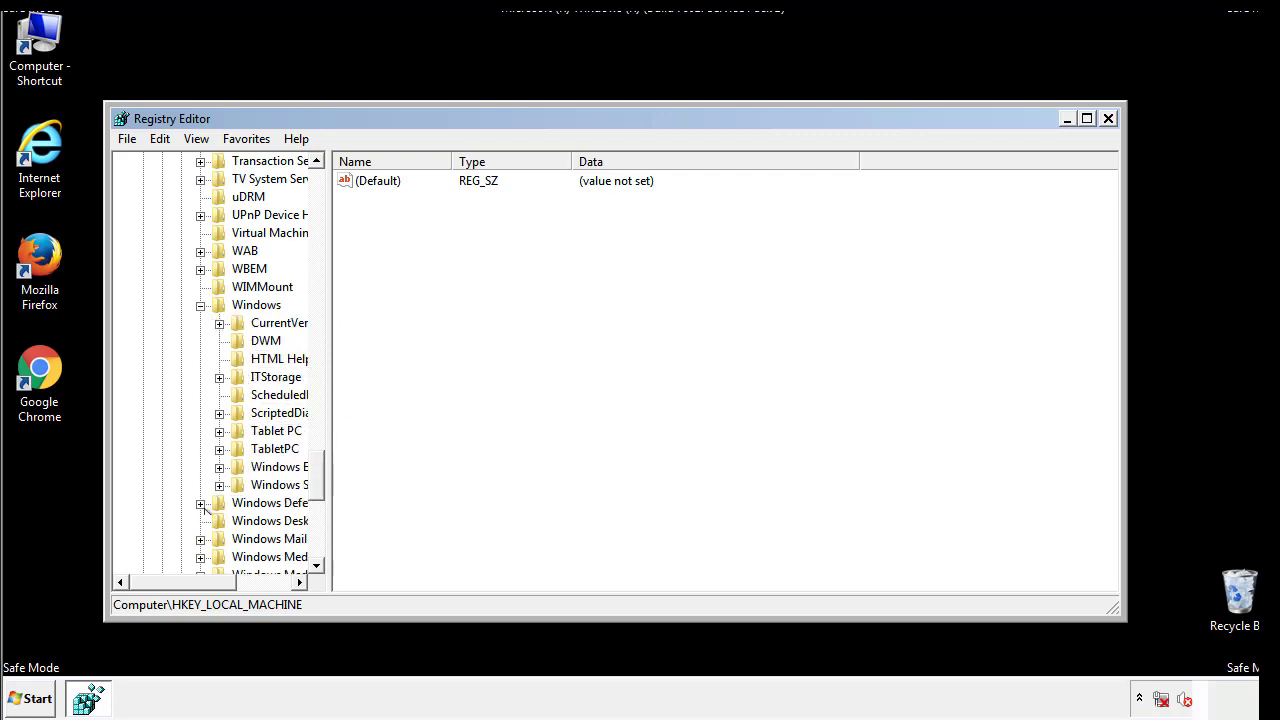
drag(175, 582, 205, 587)
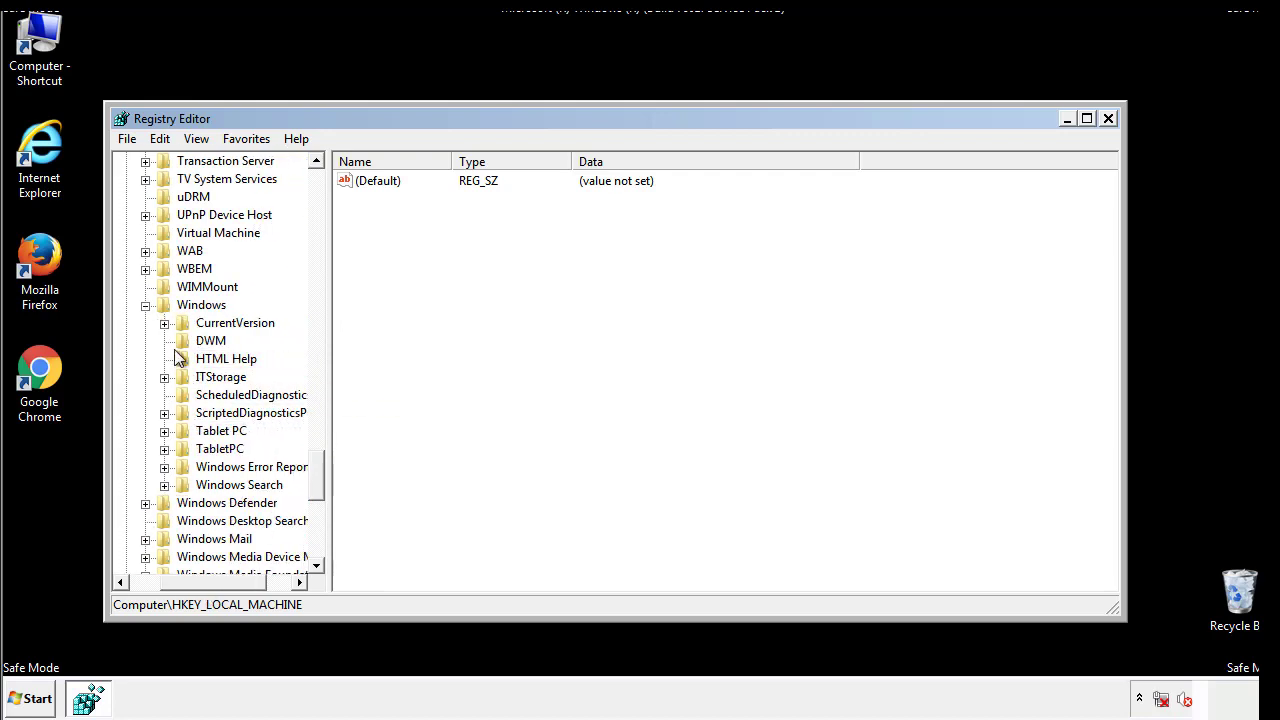
click(165, 323)
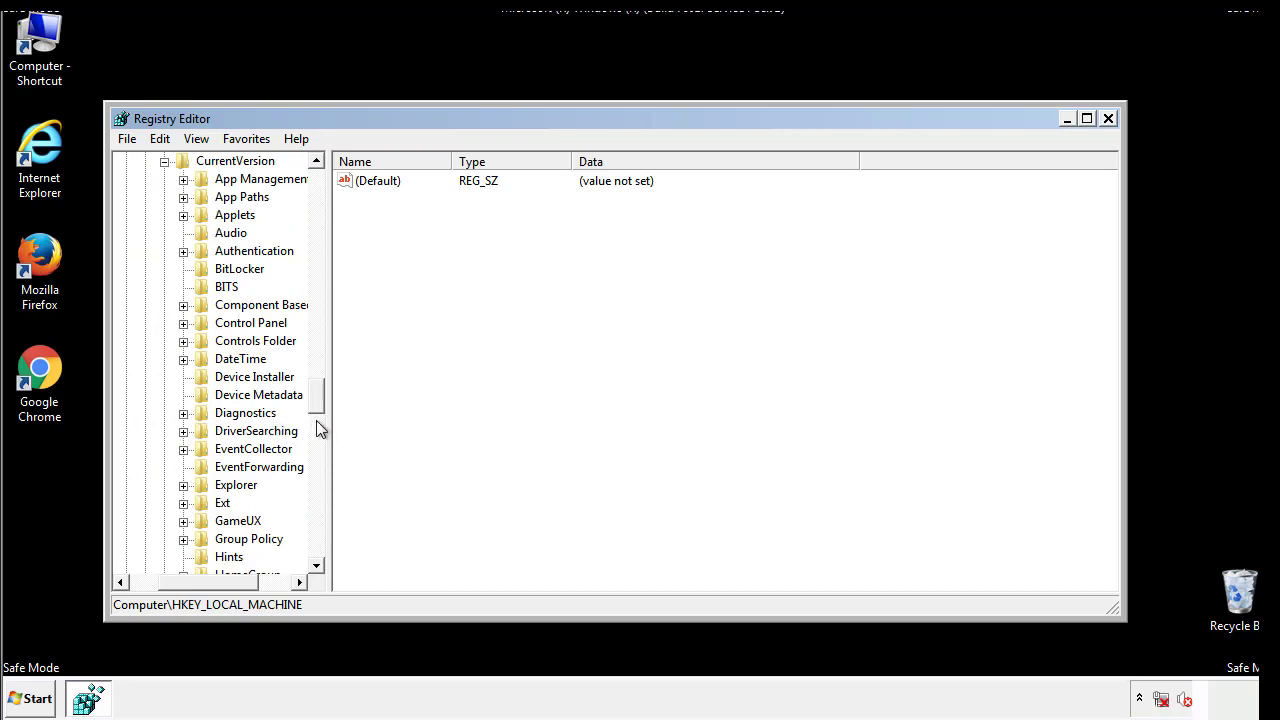
drag(320, 400, 318, 463)
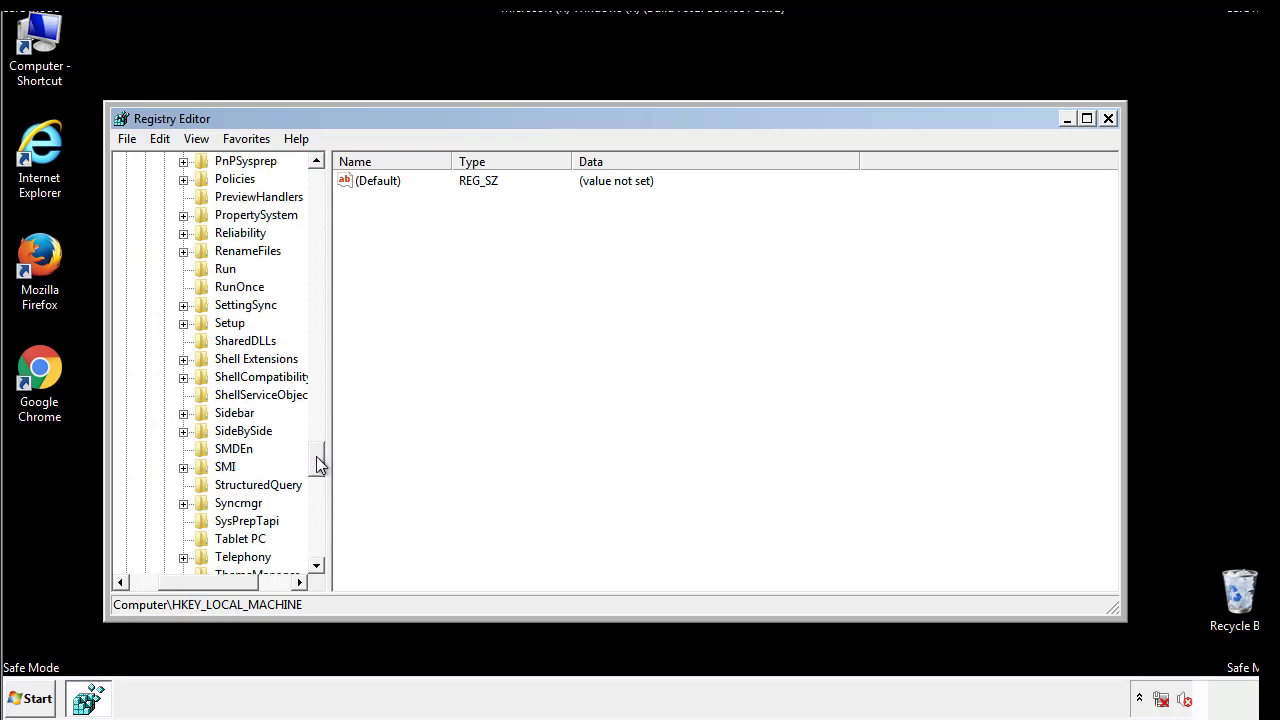
click(224, 269)
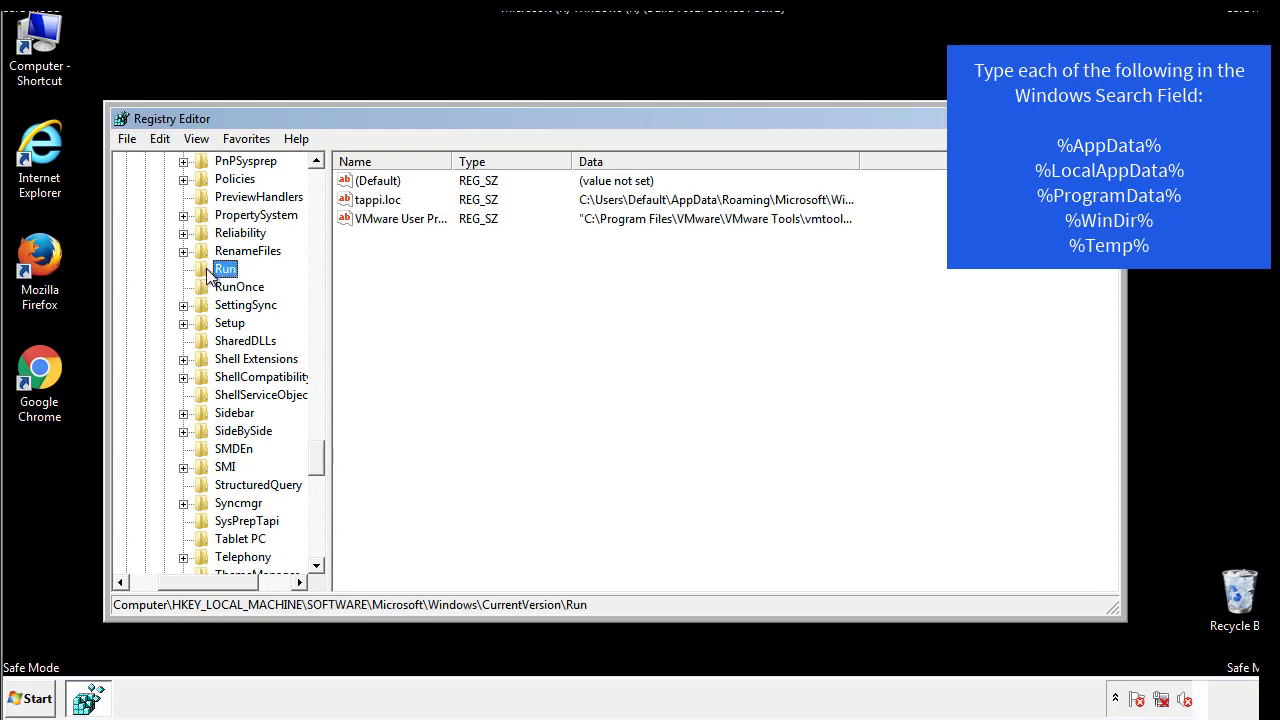
Delete the suspicious tappi.loc value from the local machine's Run key.
click(378, 204)
right_click(370, 202)
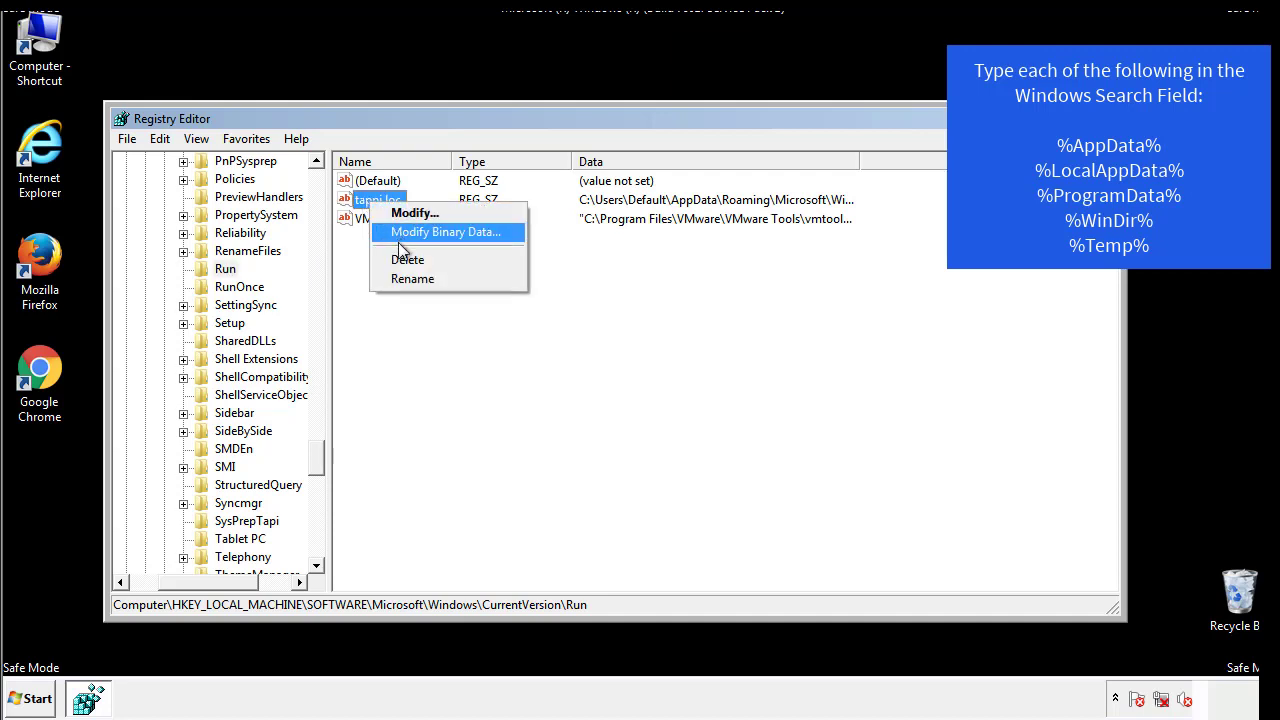
click(400, 256)
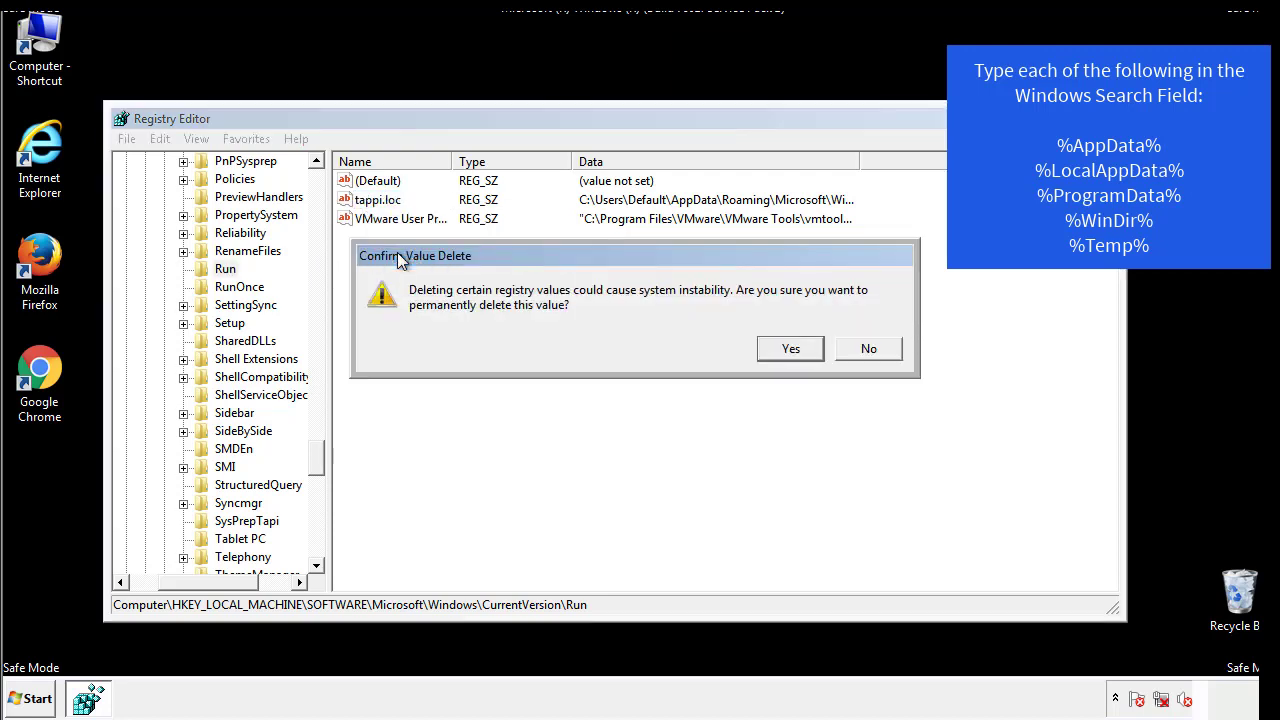
click(780, 350)
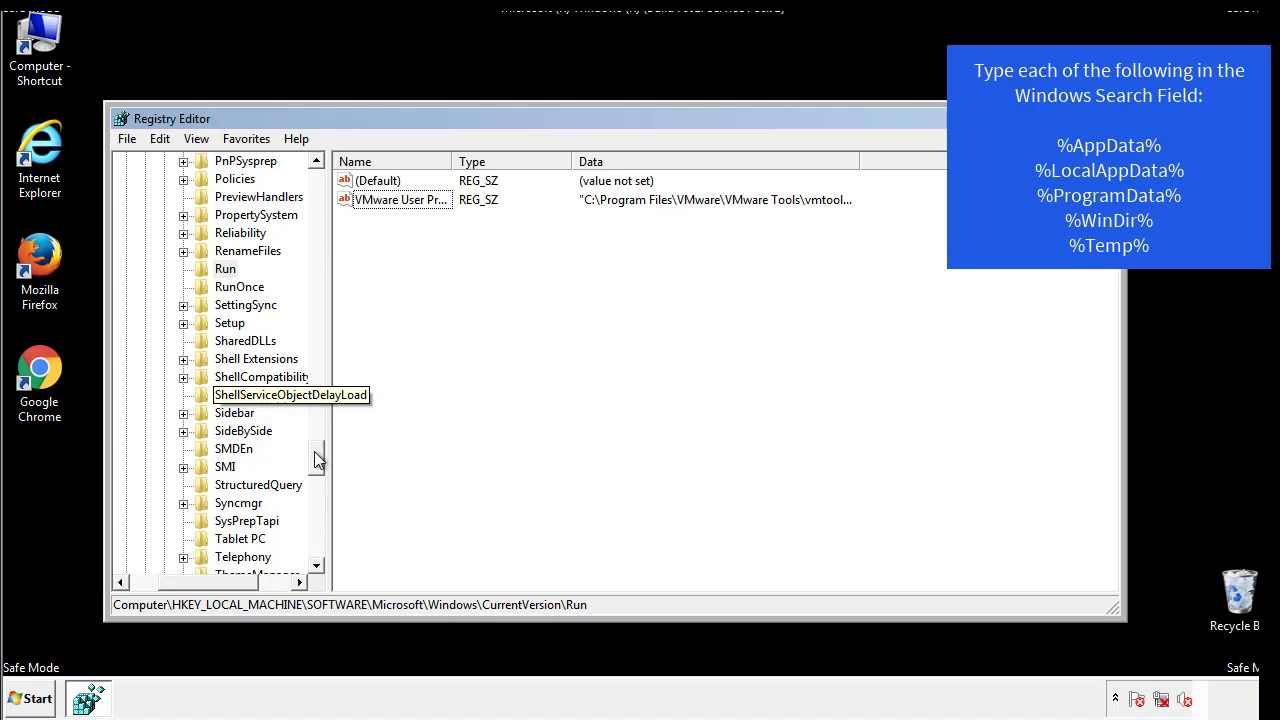
Collapse the whole HKEY_LOCAL_MACHINE branch in the registry tree.
drag(315, 458, 312, 547)
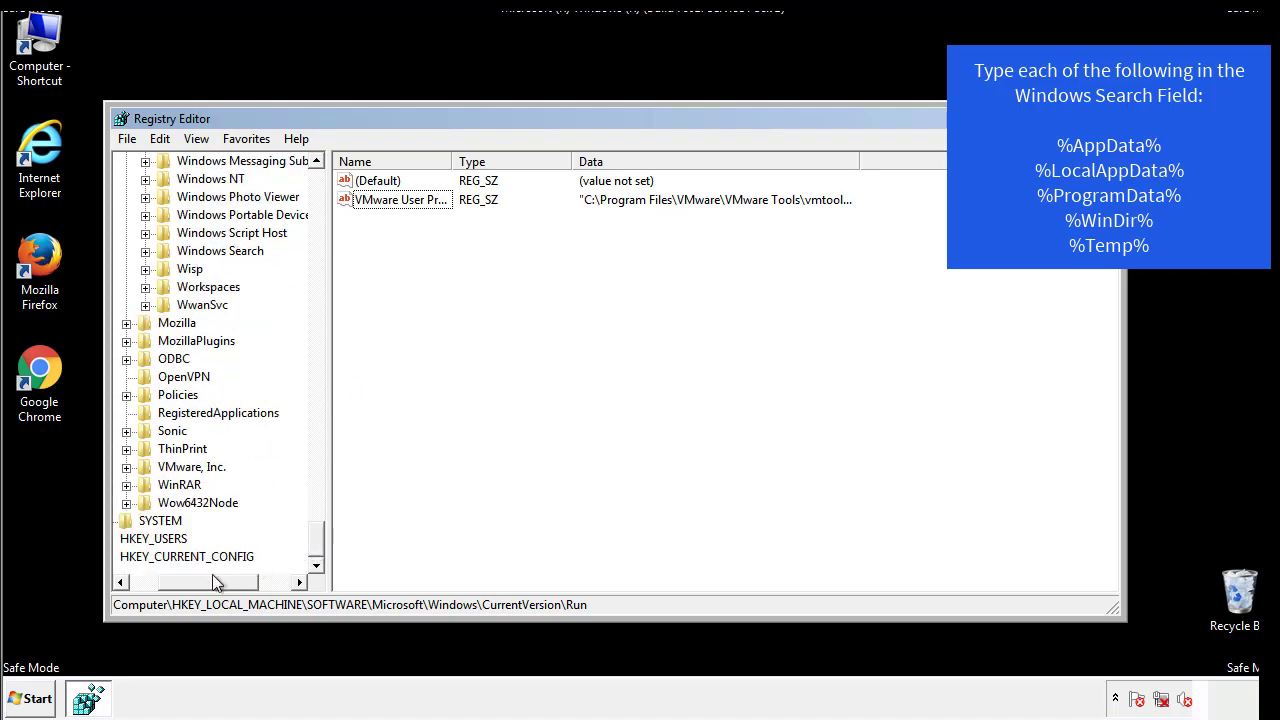
drag(212, 582, 173, 590)
drag(315, 540, 326, 190)
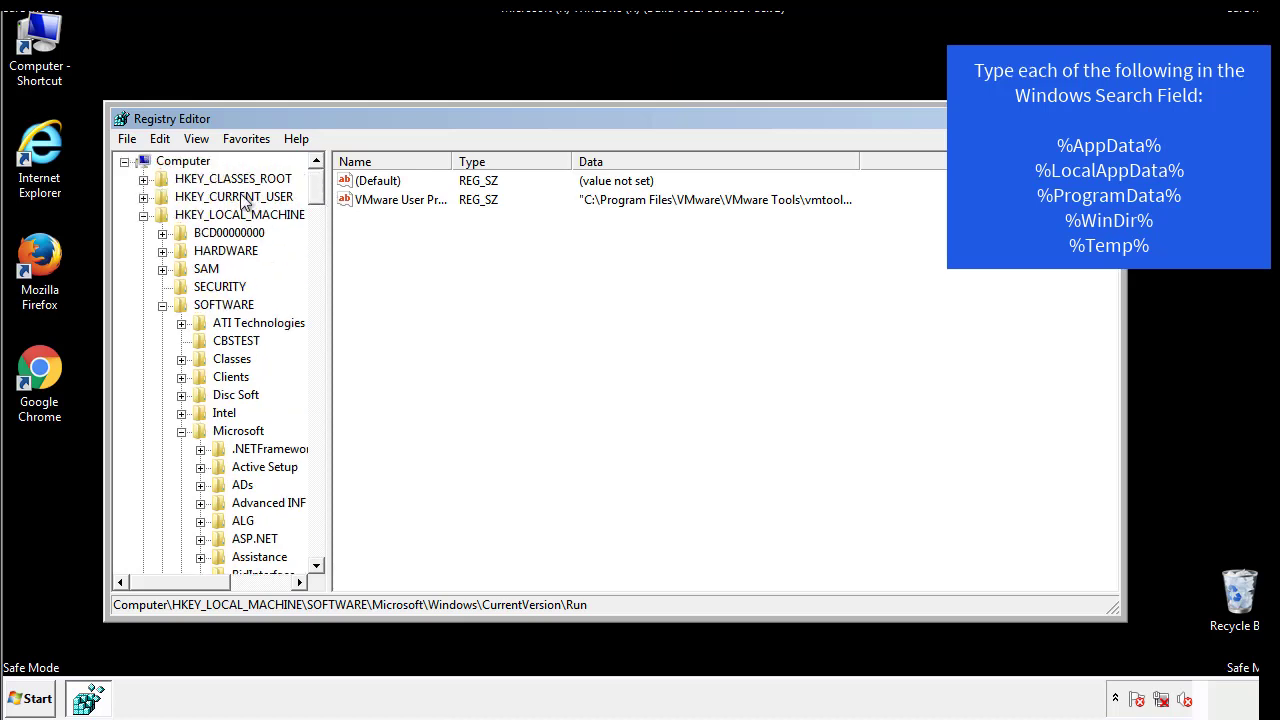
click(143, 215)
Open the registry key HKEY_CURRENT_USER\Software\Microsoft\Windows\CurrentVersion\Run to check its values for suspicious entries.
click(143, 197)
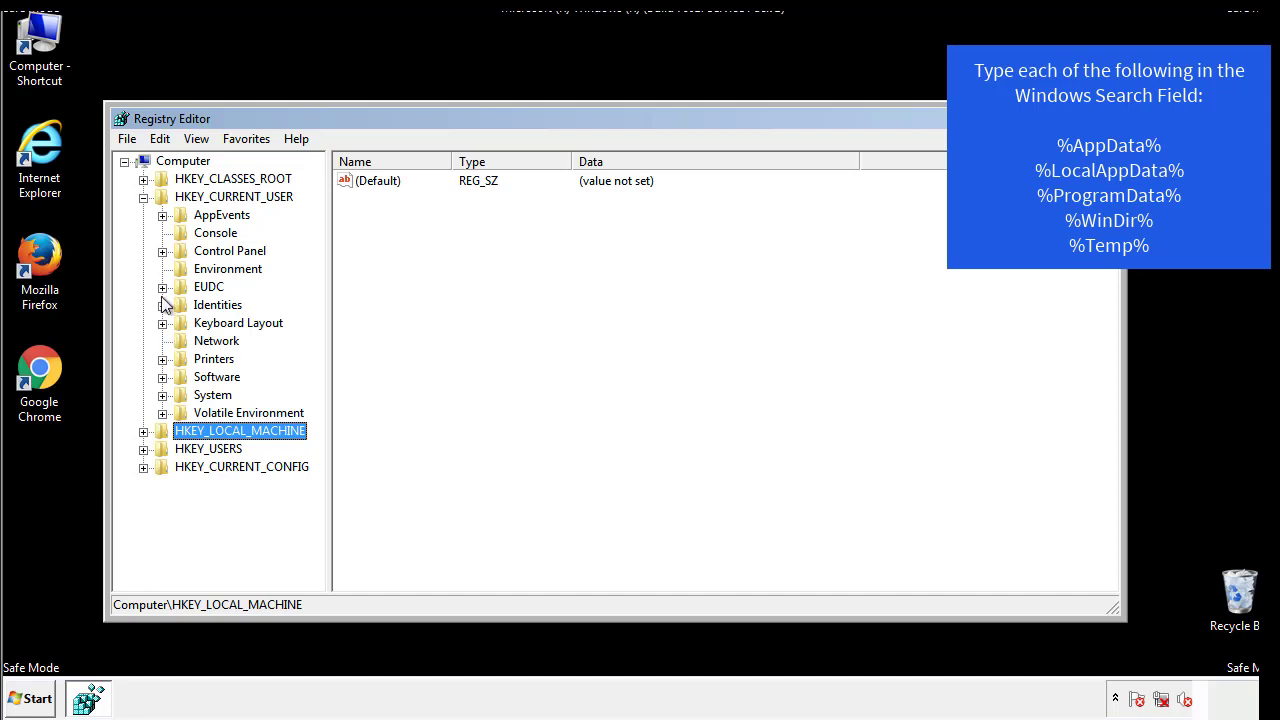
click(162, 376)
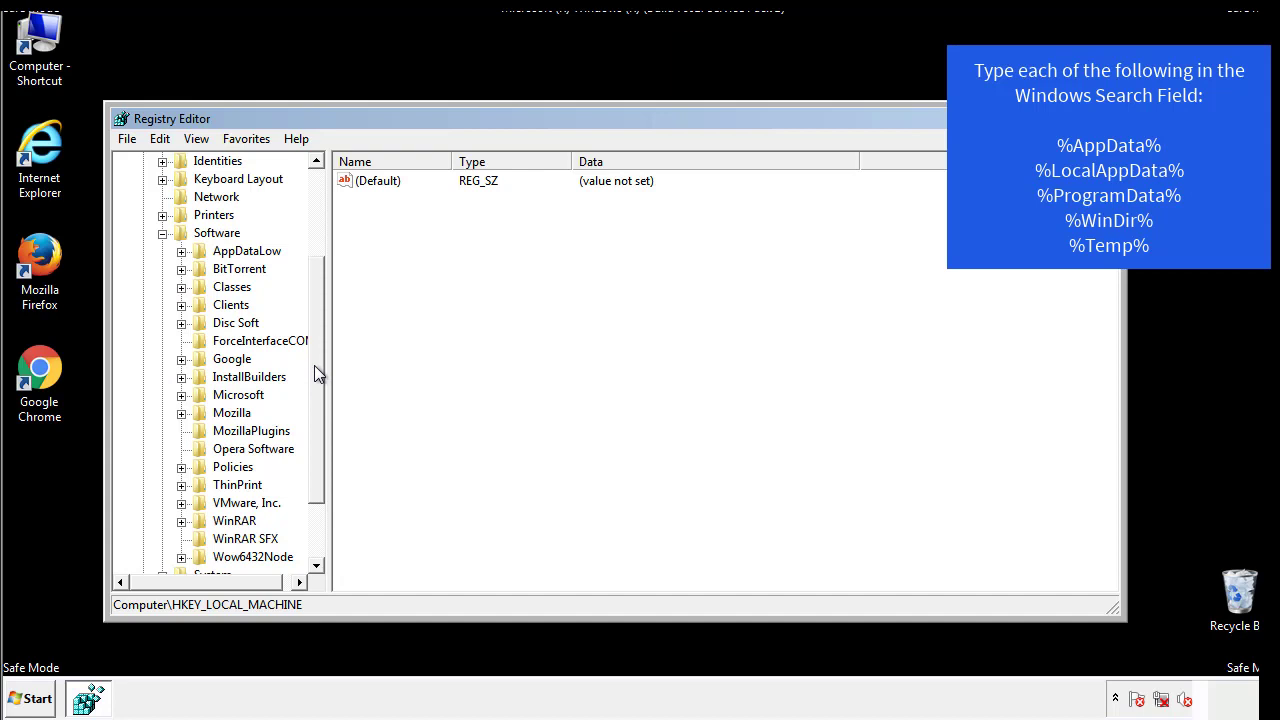
drag(314, 365, 315, 385)
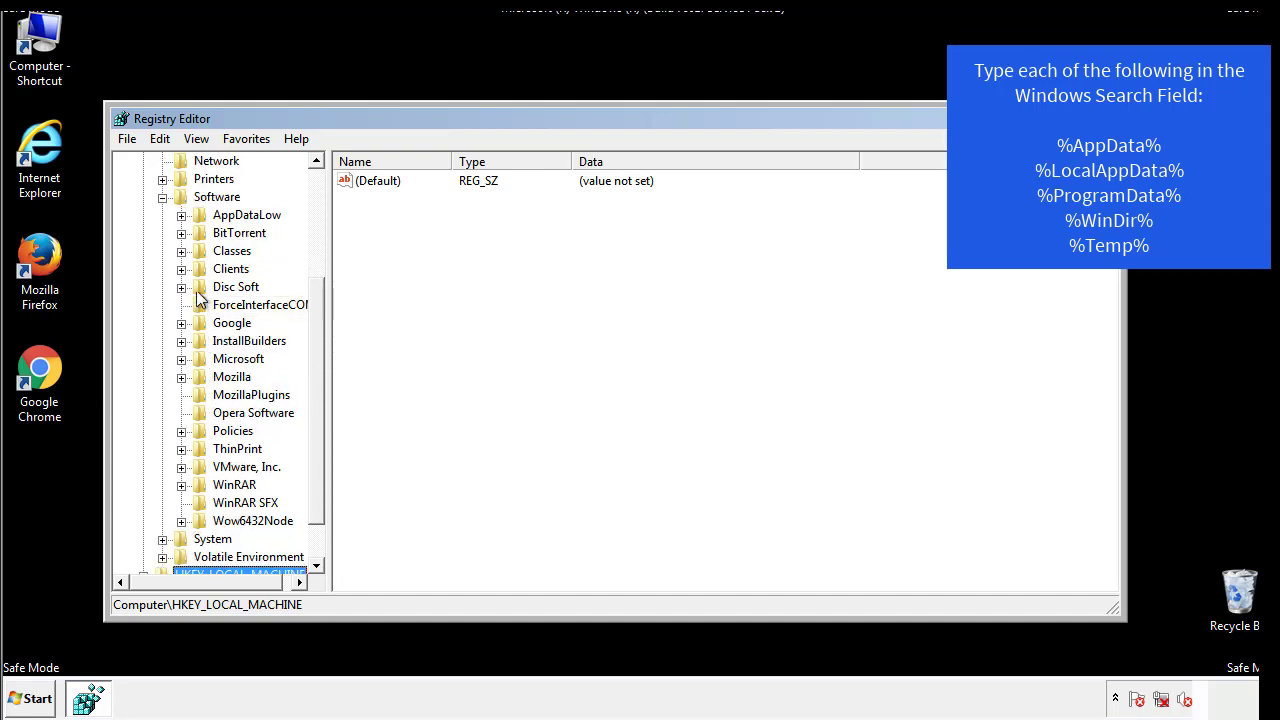
click(181, 360)
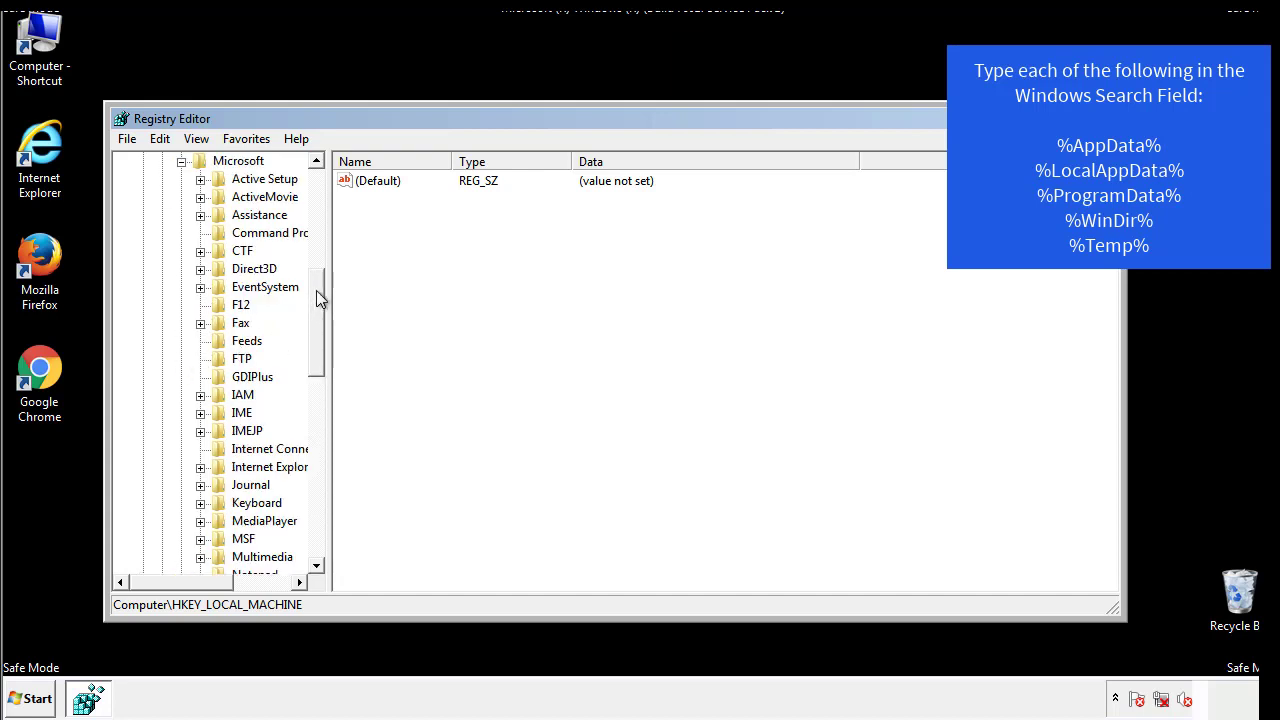
drag(316, 290, 315, 416)
click(200, 341)
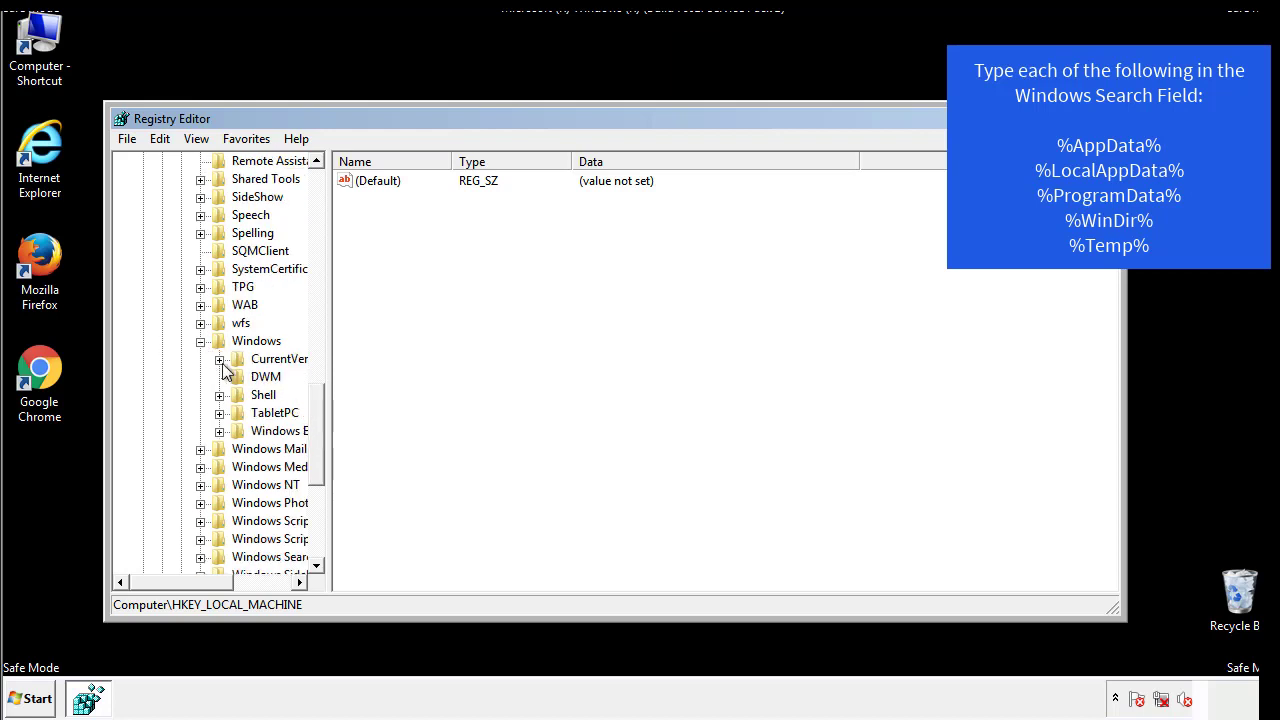
click(220, 360)
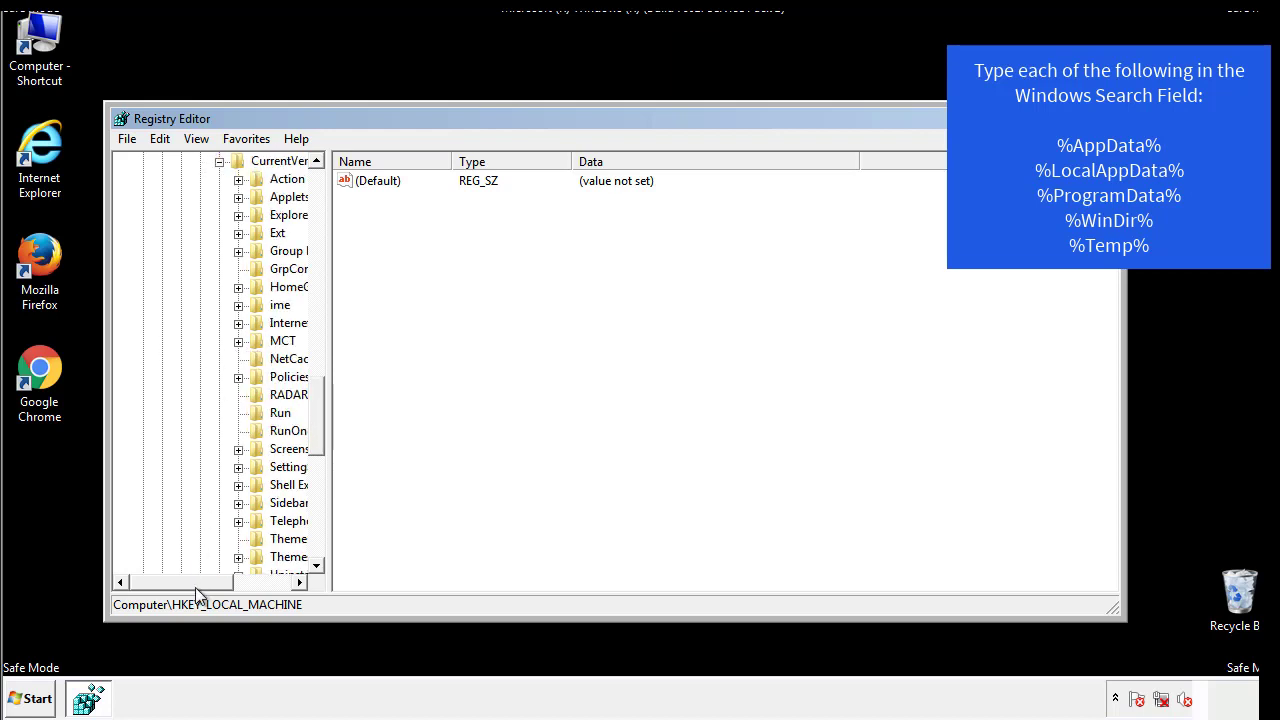
drag(195, 587, 226, 585)
click(219, 410)
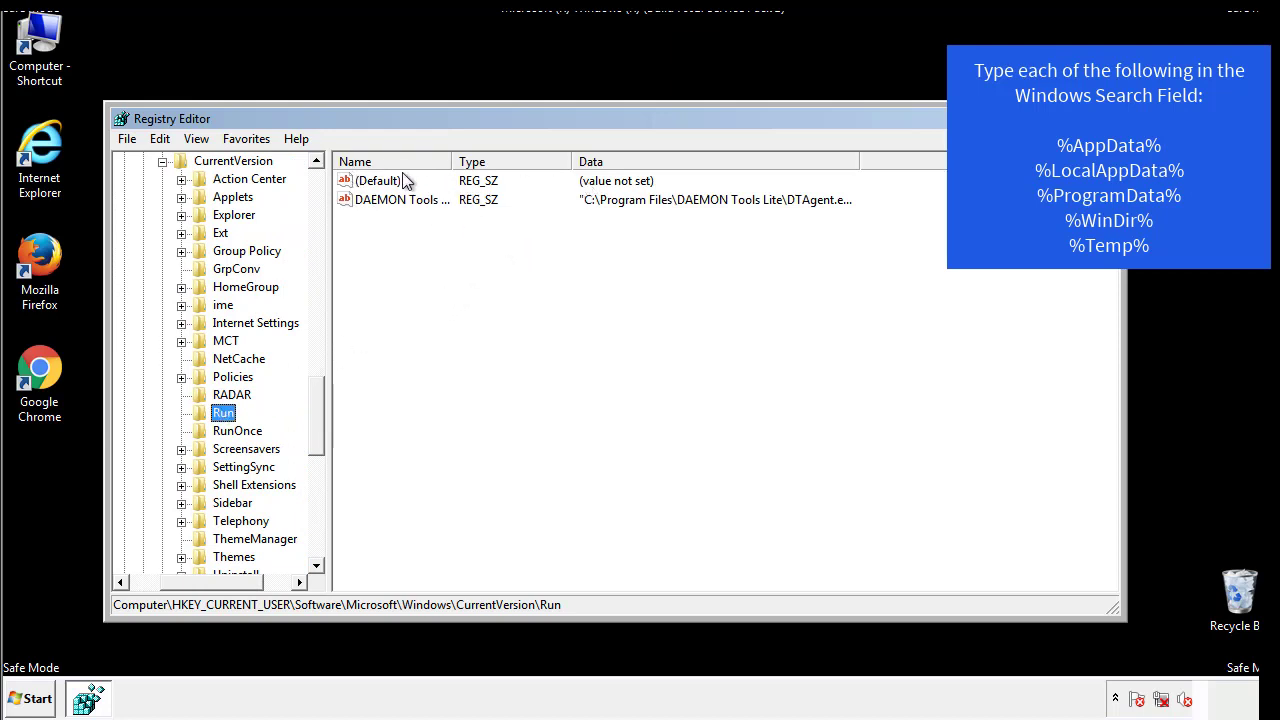
click(476, 231)
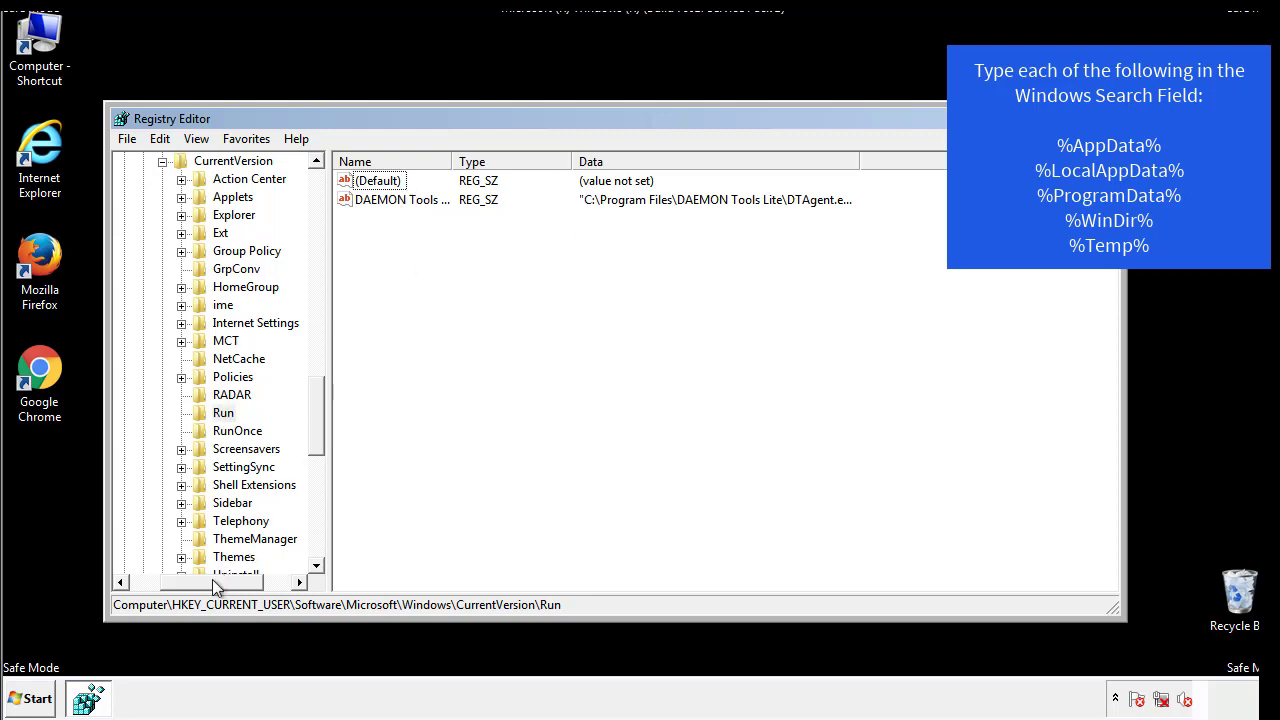
Collapse the Windows key under HKEY_CURRENT_USER\Software\Microsoft.
drag(212, 579, 180, 581)
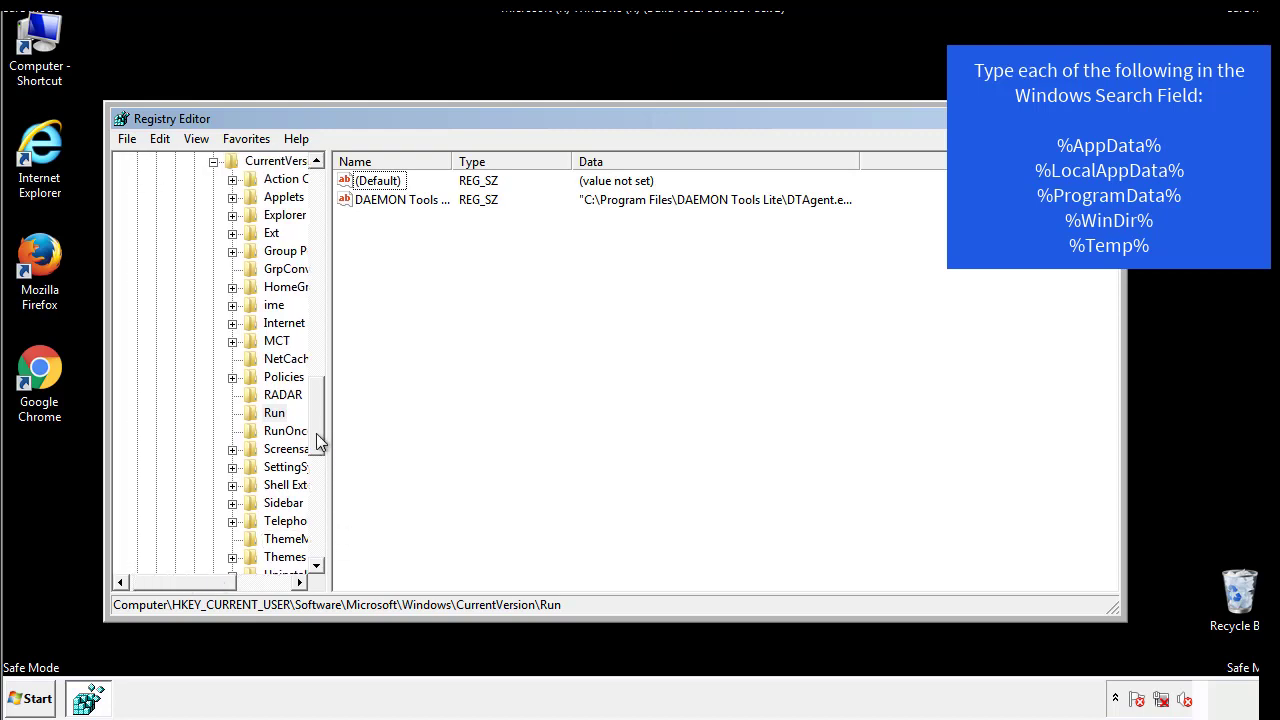
drag(319, 442, 322, 382)
click(195, 467)
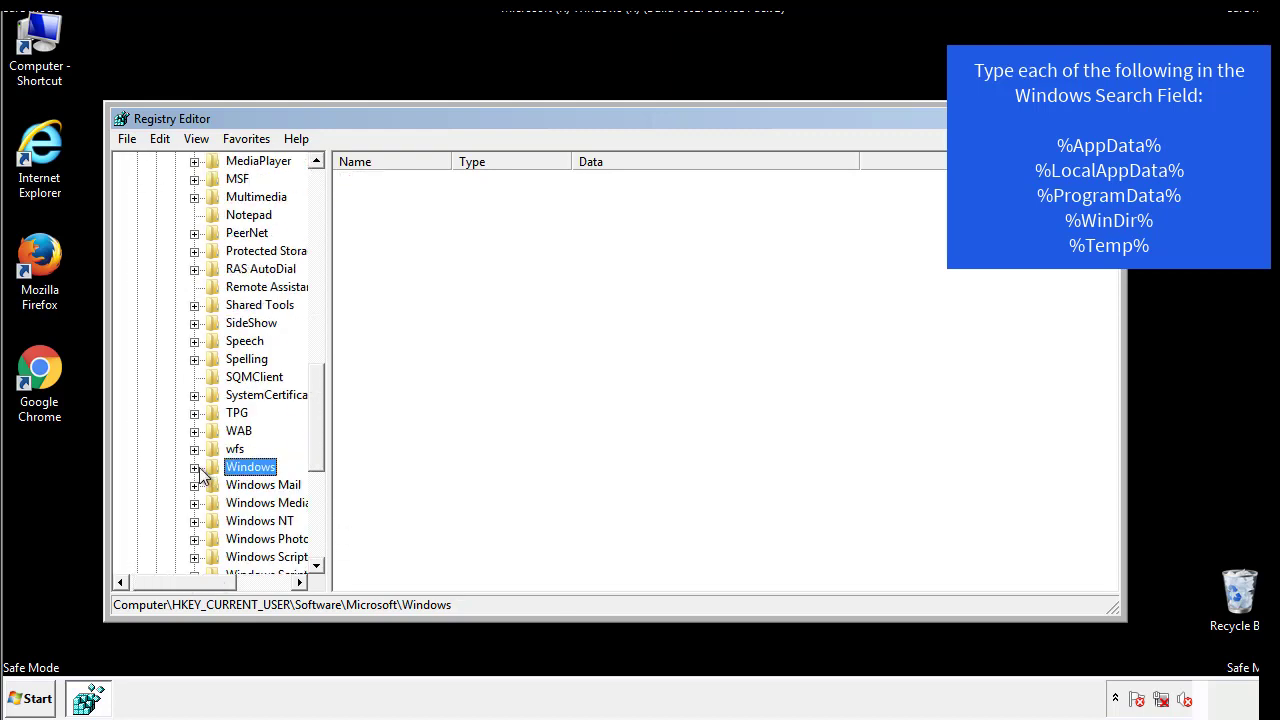
Search the registry's keys, values and data for %temp%.
drag(322, 448, 322, 223)
click(160, 139)
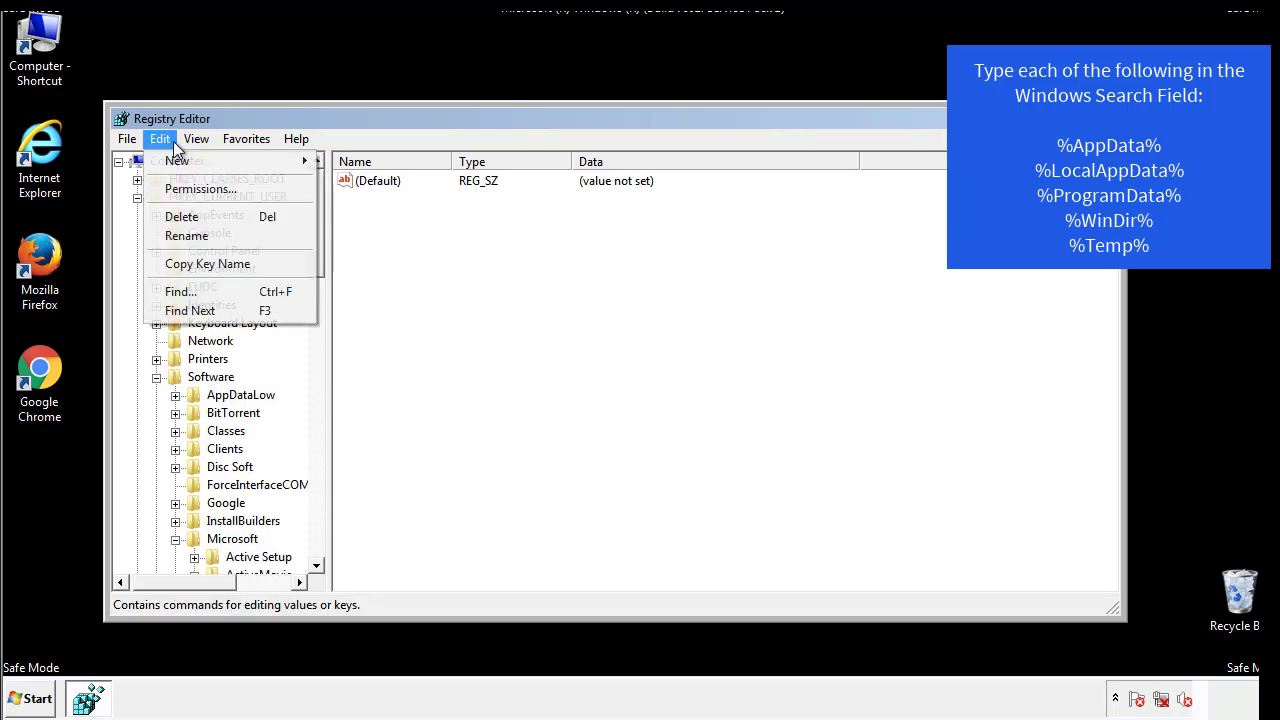
click(180, 291)
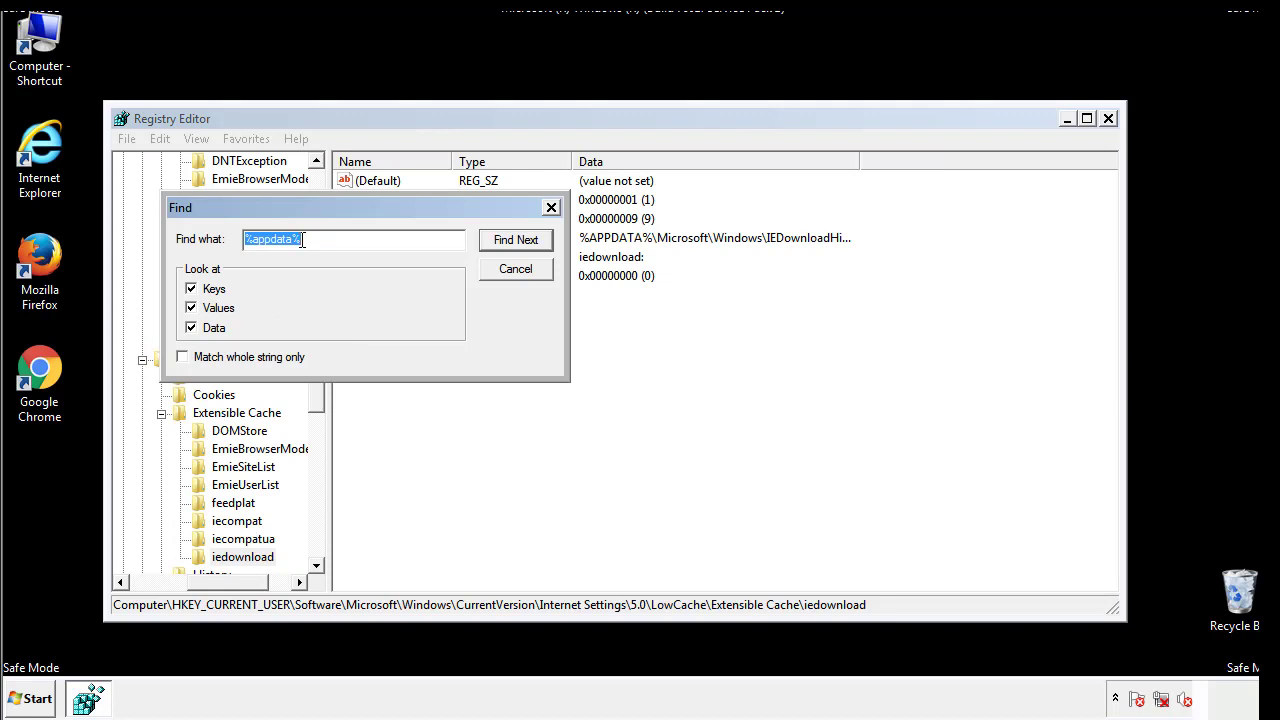
text(%temp%)
key(Return)
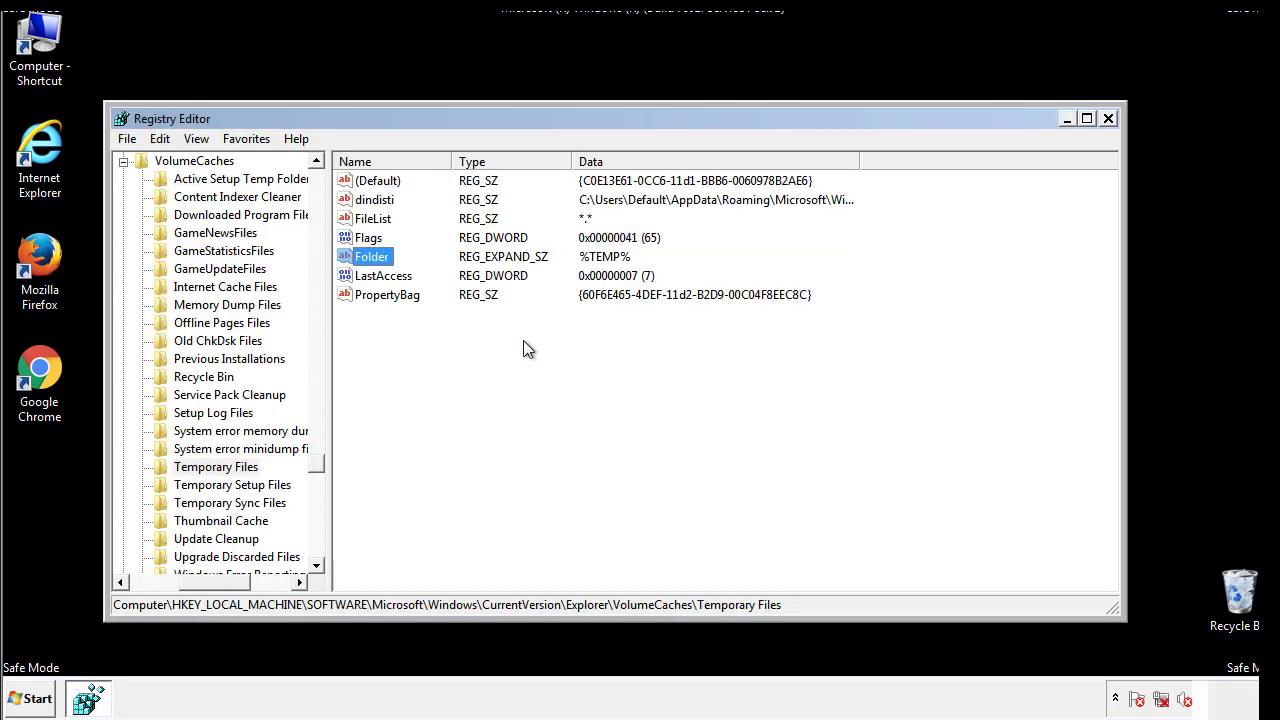
Delete all values in the found Temporary Files key under VolumeCaches, and close the Registry Editor.
drag(411, 320, 362, 188)
right_click(361, 180)
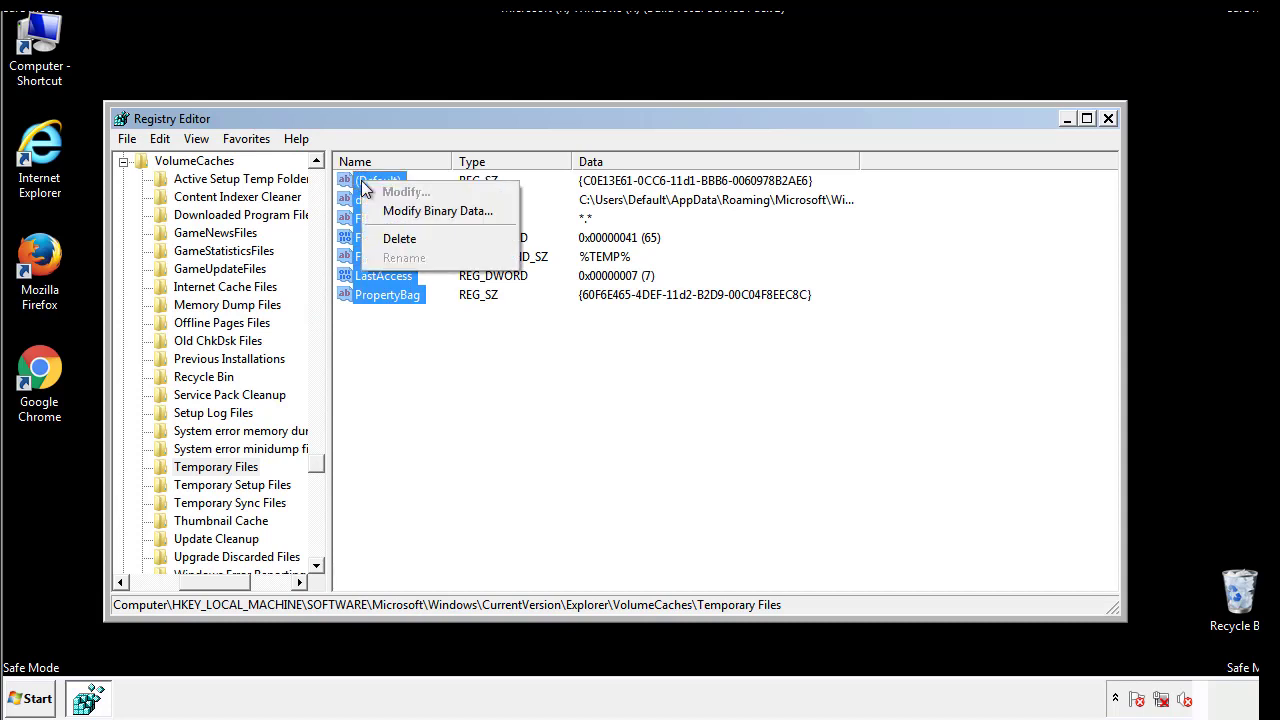
click(393, 240)
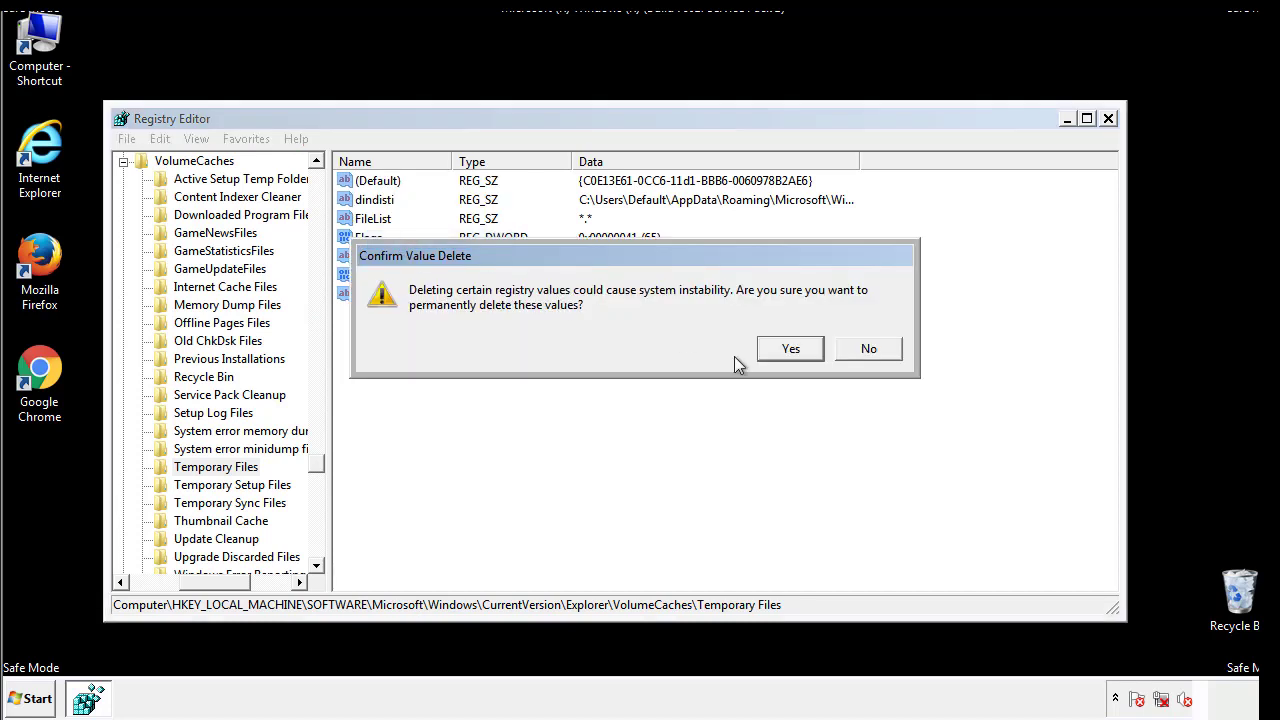
click(797, 349)
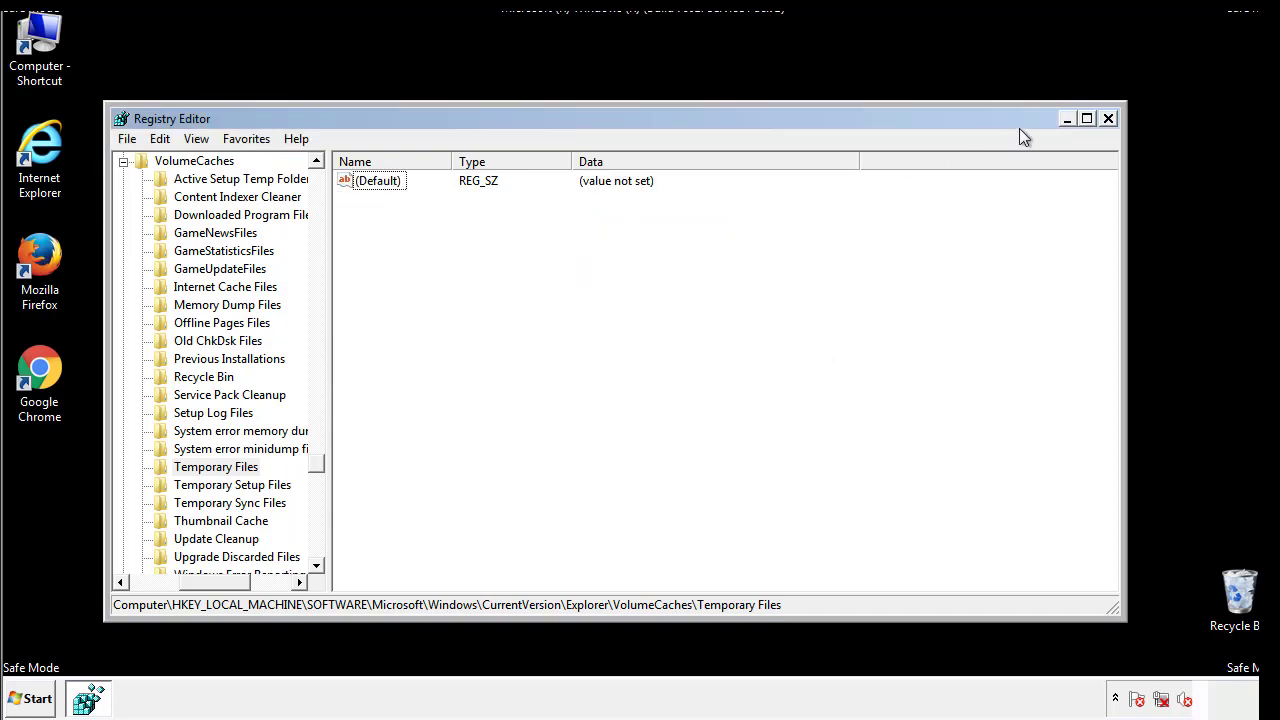
click(1109, 119)
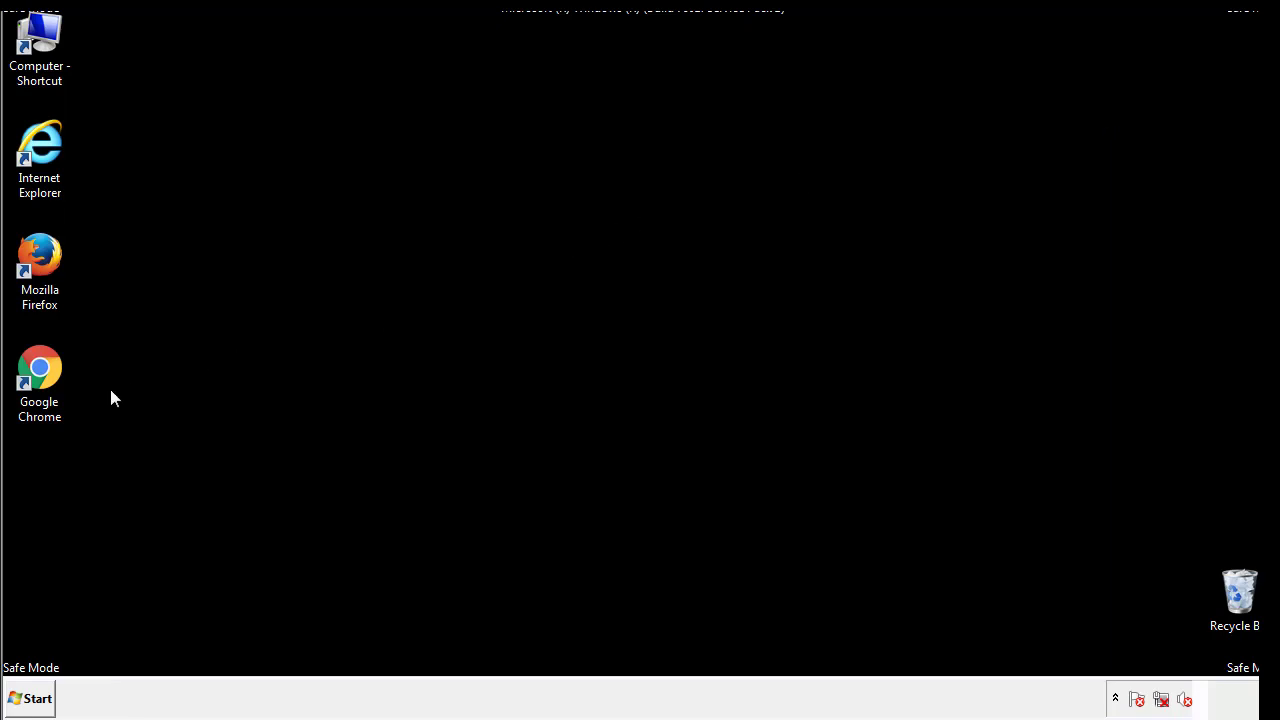
Run msconfig to open the System Configuration utility.
click(24, 704)
click(69, 654)
text(ms)
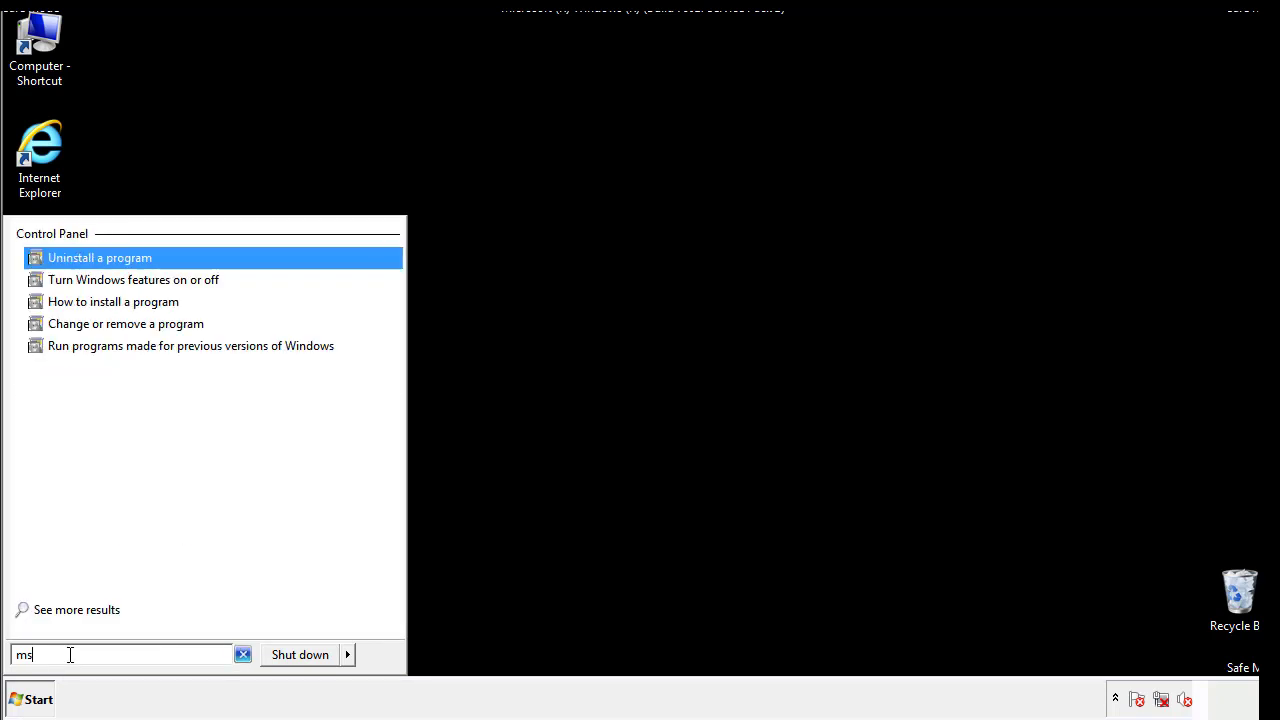
text(conf)
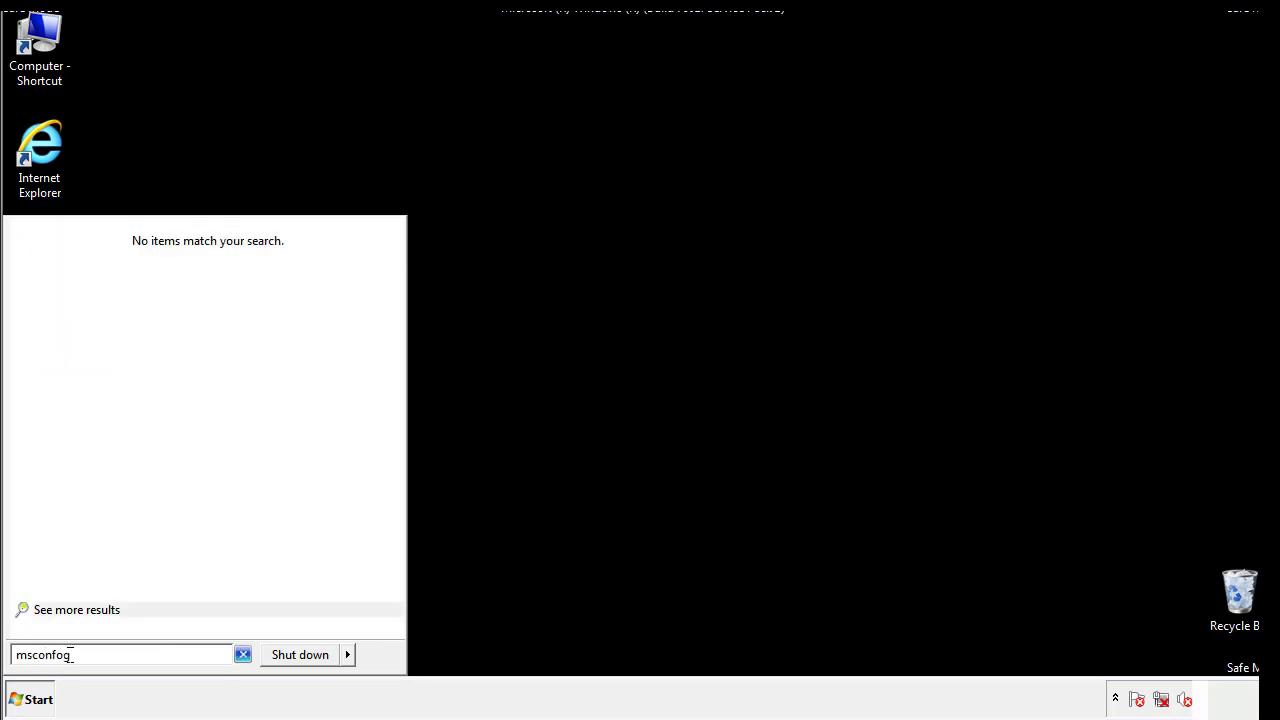
text(ig)
key(Return)
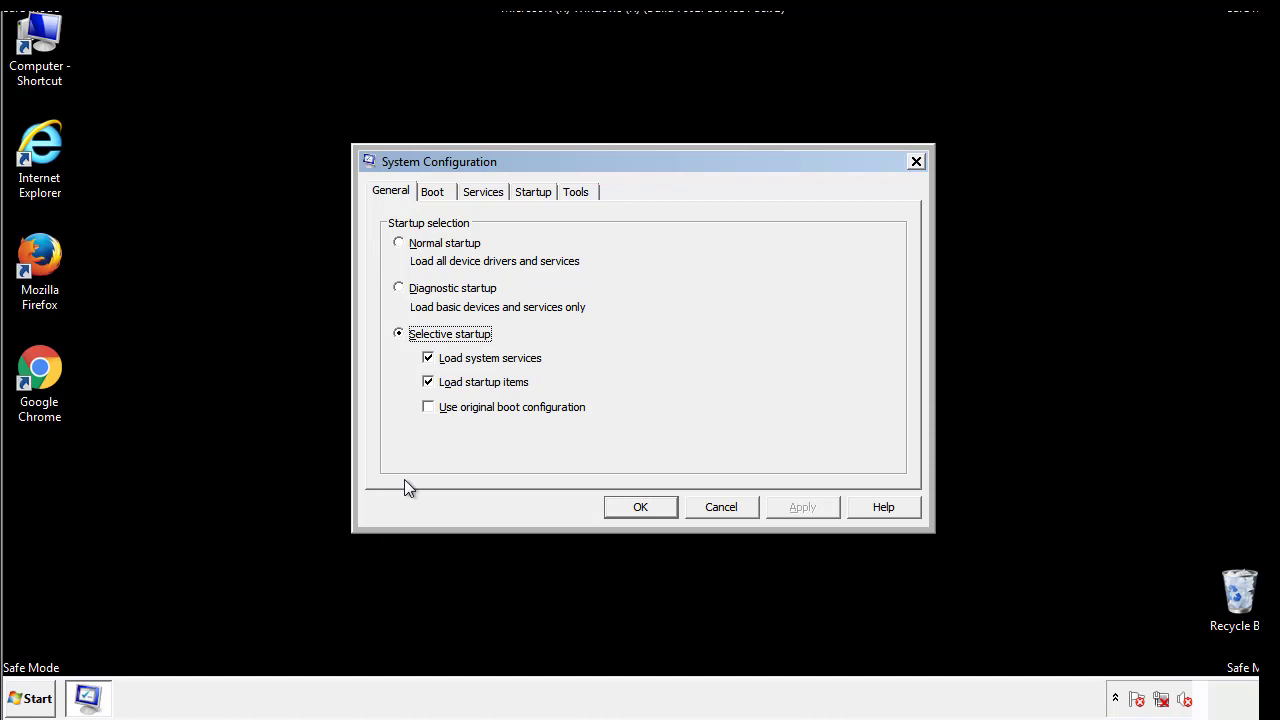
Turn off the Safe boot option for Windows 7, apply the change and restart the computer.
click(434, 191)
click(403, 384)
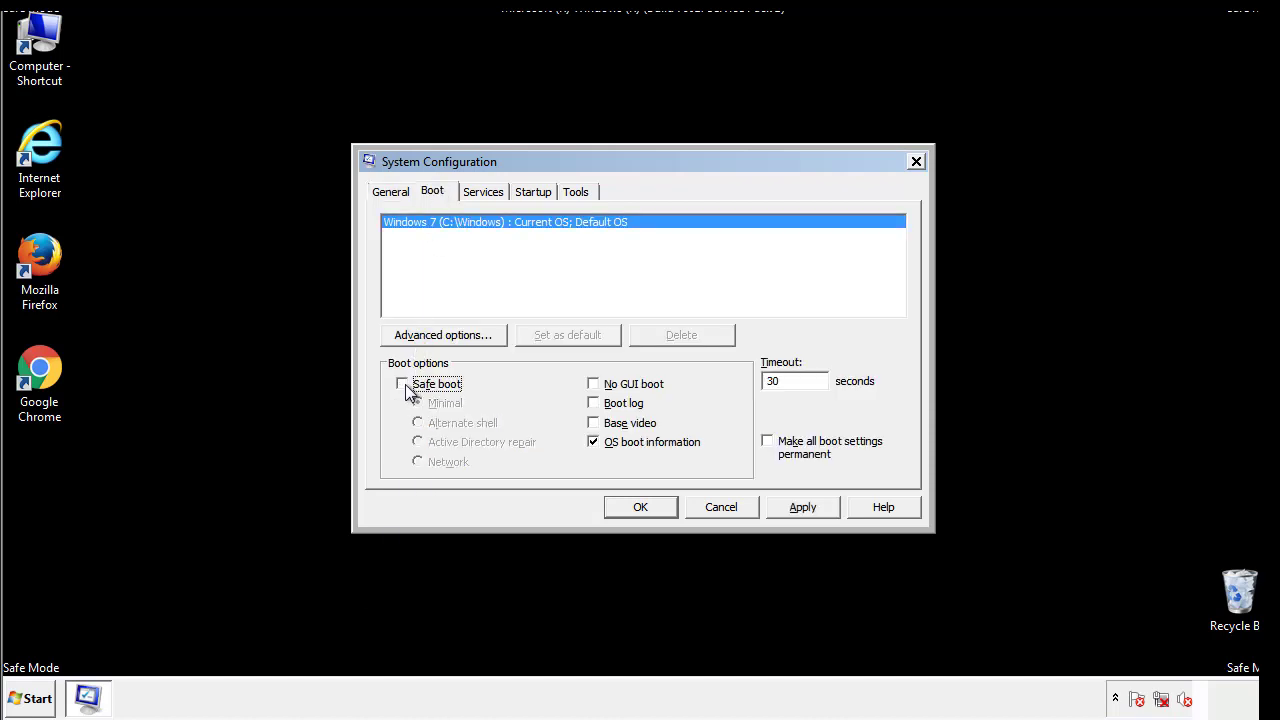
click(805, 508)
click(663, 508)
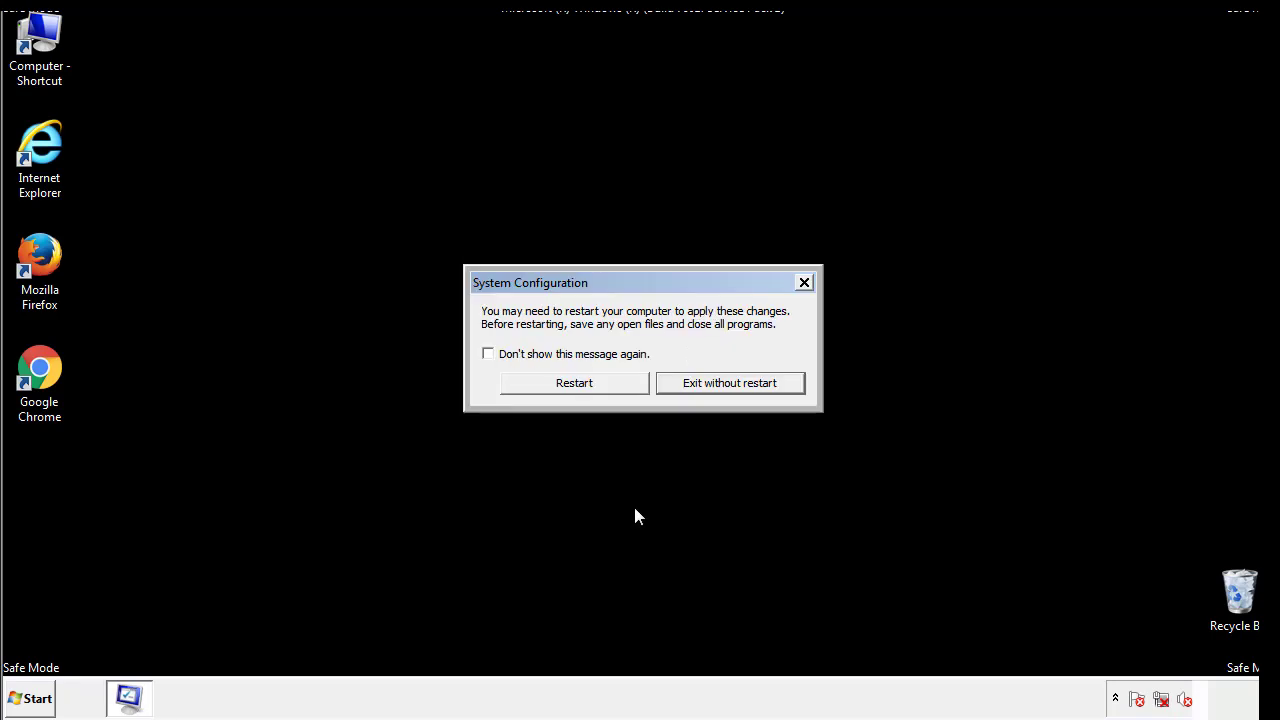
click(593, 390)
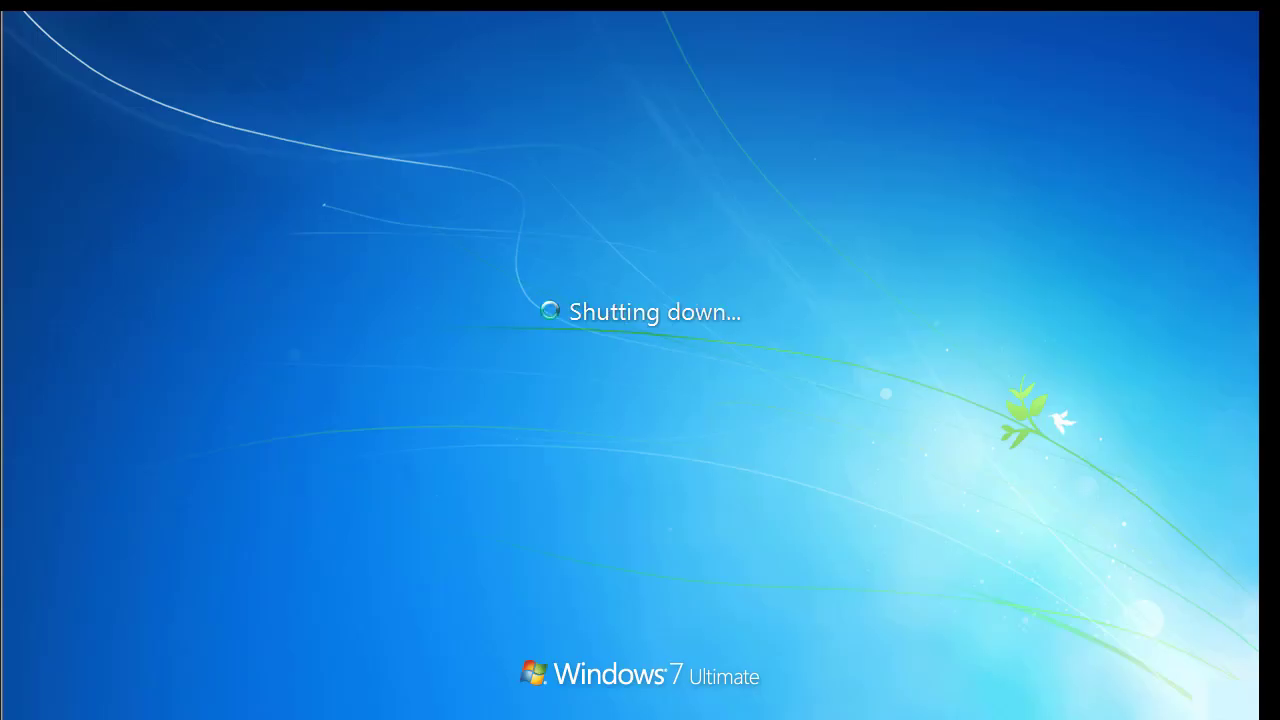